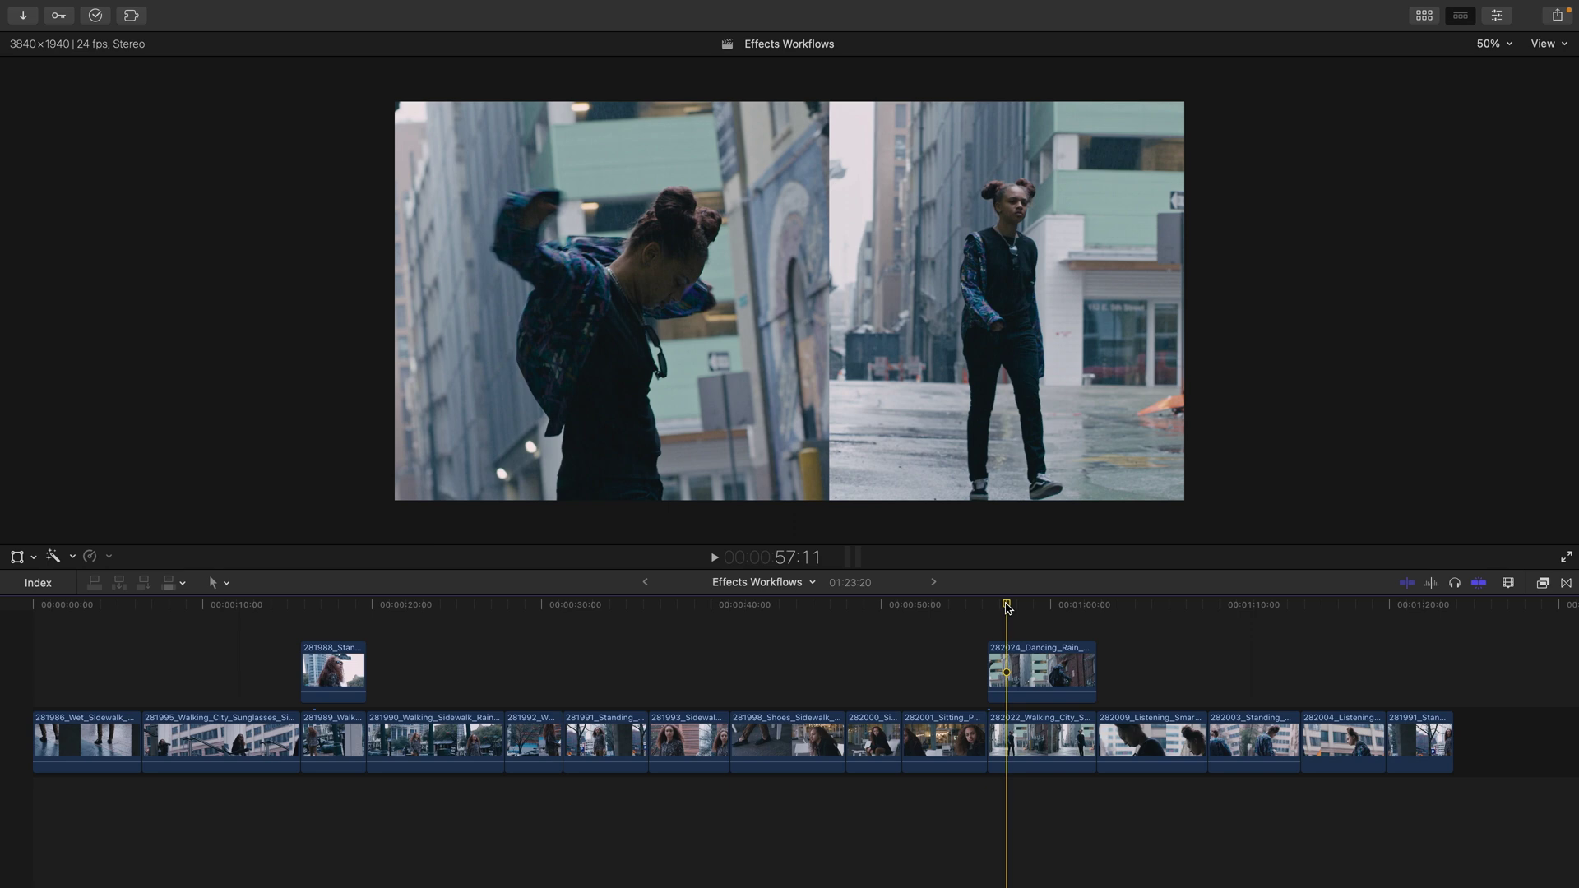
# Park the playhead on the sitting-woman clip and open the Effects browser
pyautogui.moveTo(1007, 607); pyautogui.dragTo(880, 607)
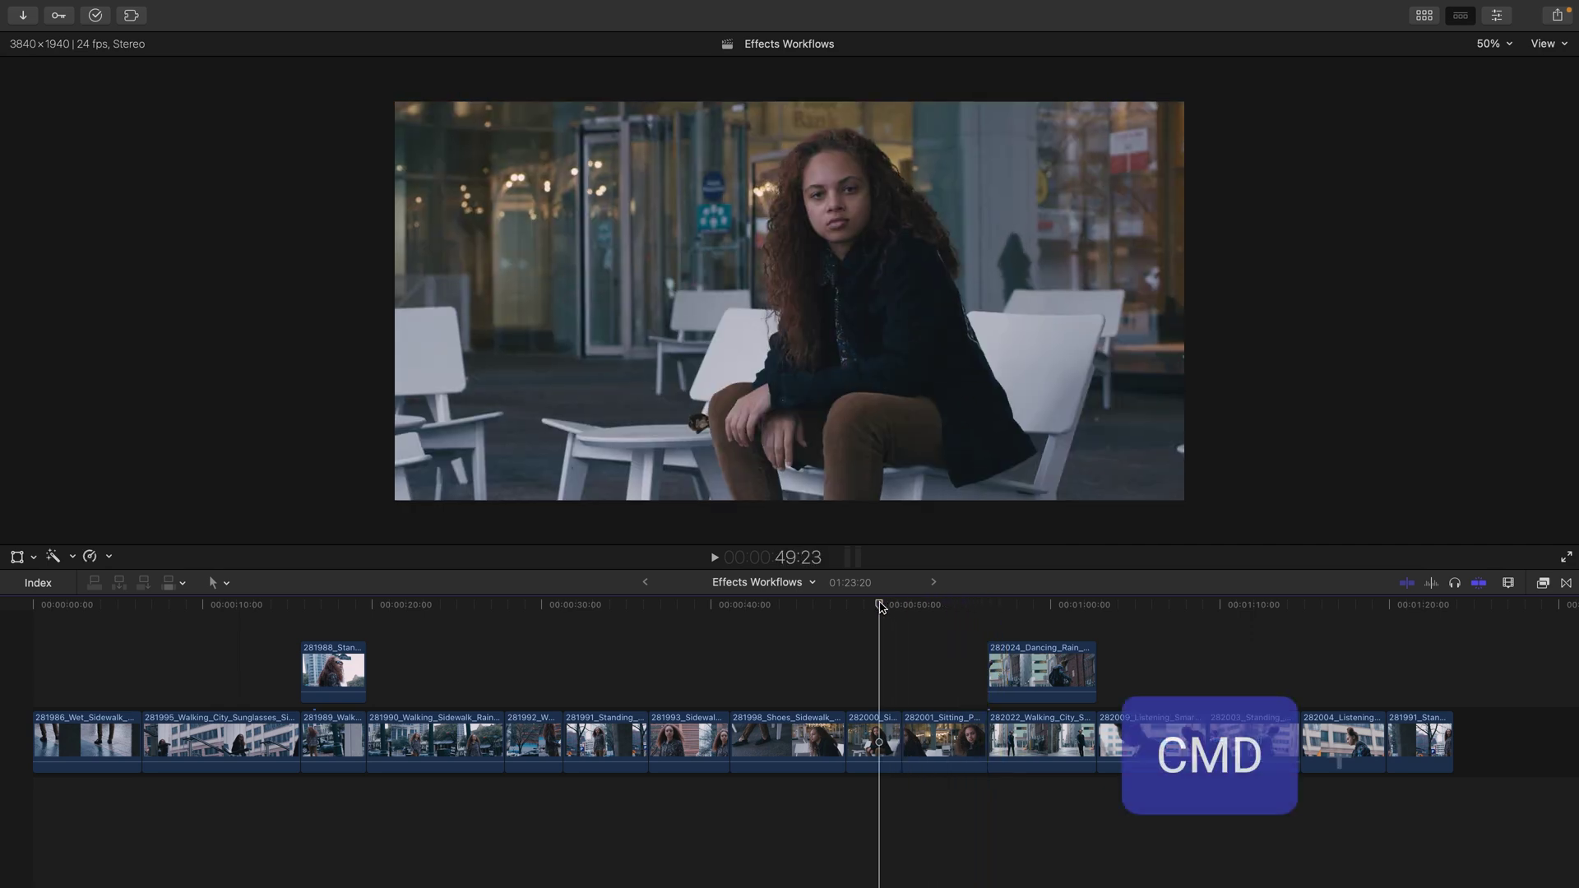
pyautogui.press('super+5')
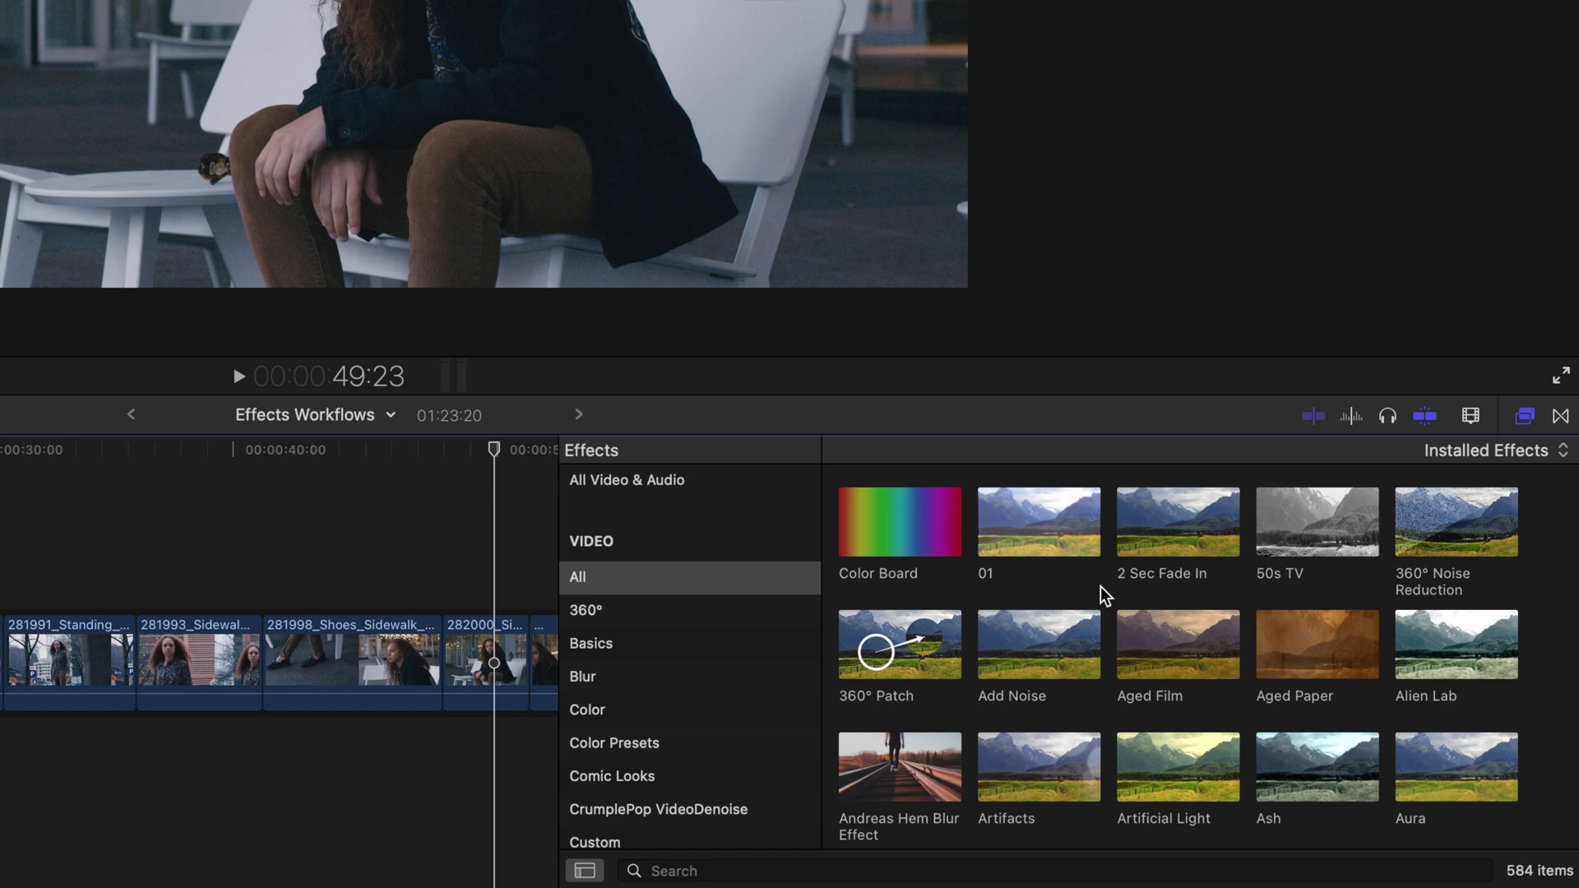
pyautogui.scroll(-5, 1100, 585)
pyautogui.scroll(-2, 1100, 585)
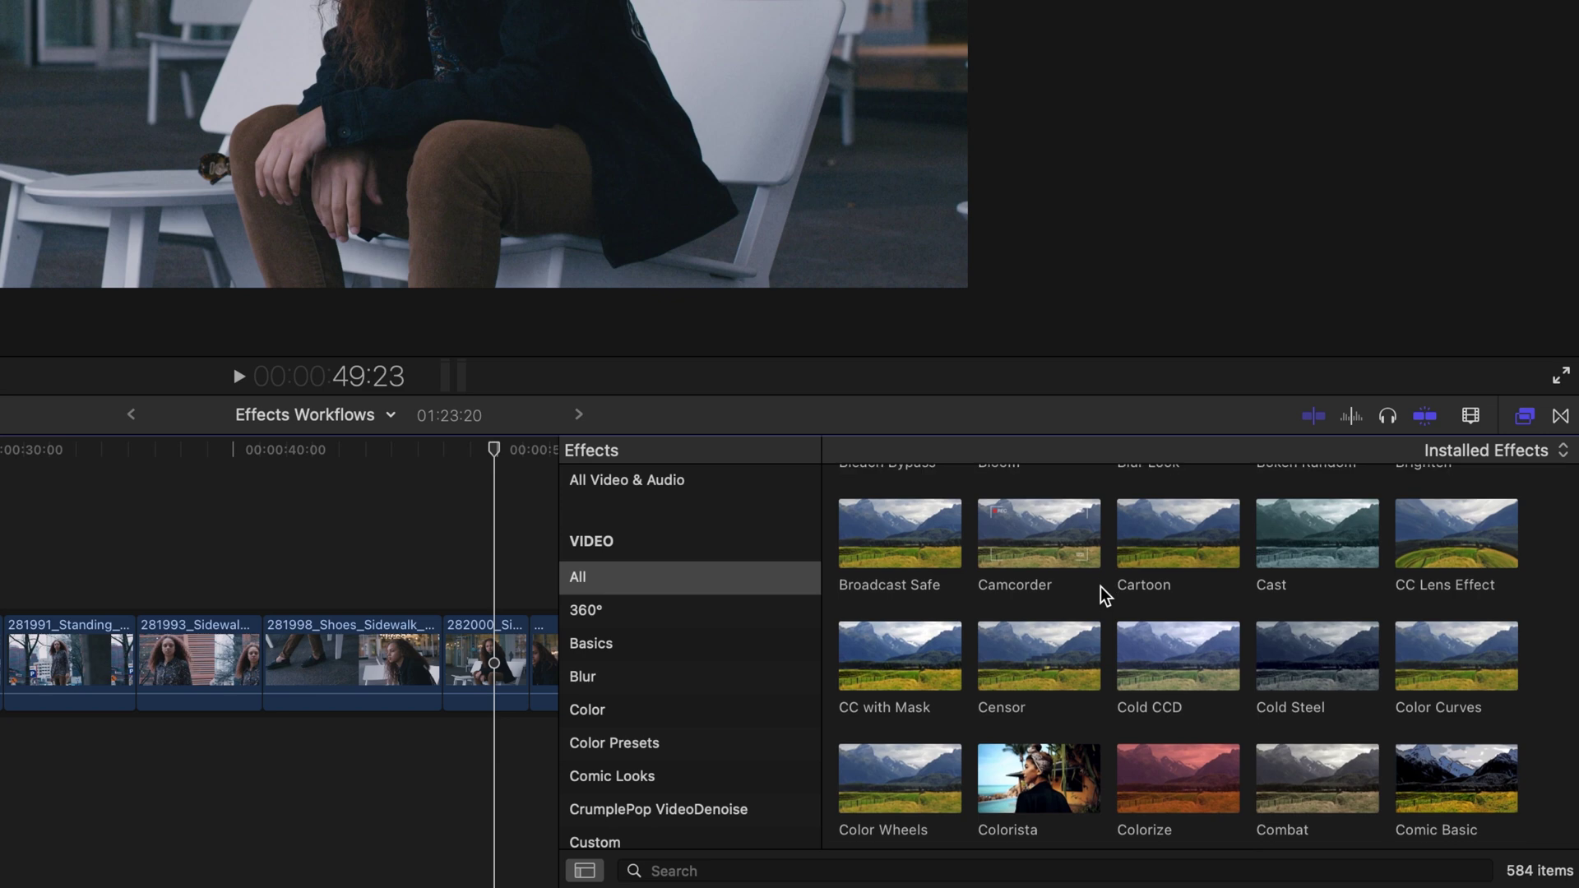
pyautogui.scroll(7, 1110, 580)
pyautogui.scroll(-5, 623, 673)
pyautogui.scroll(-5, 624, 673)
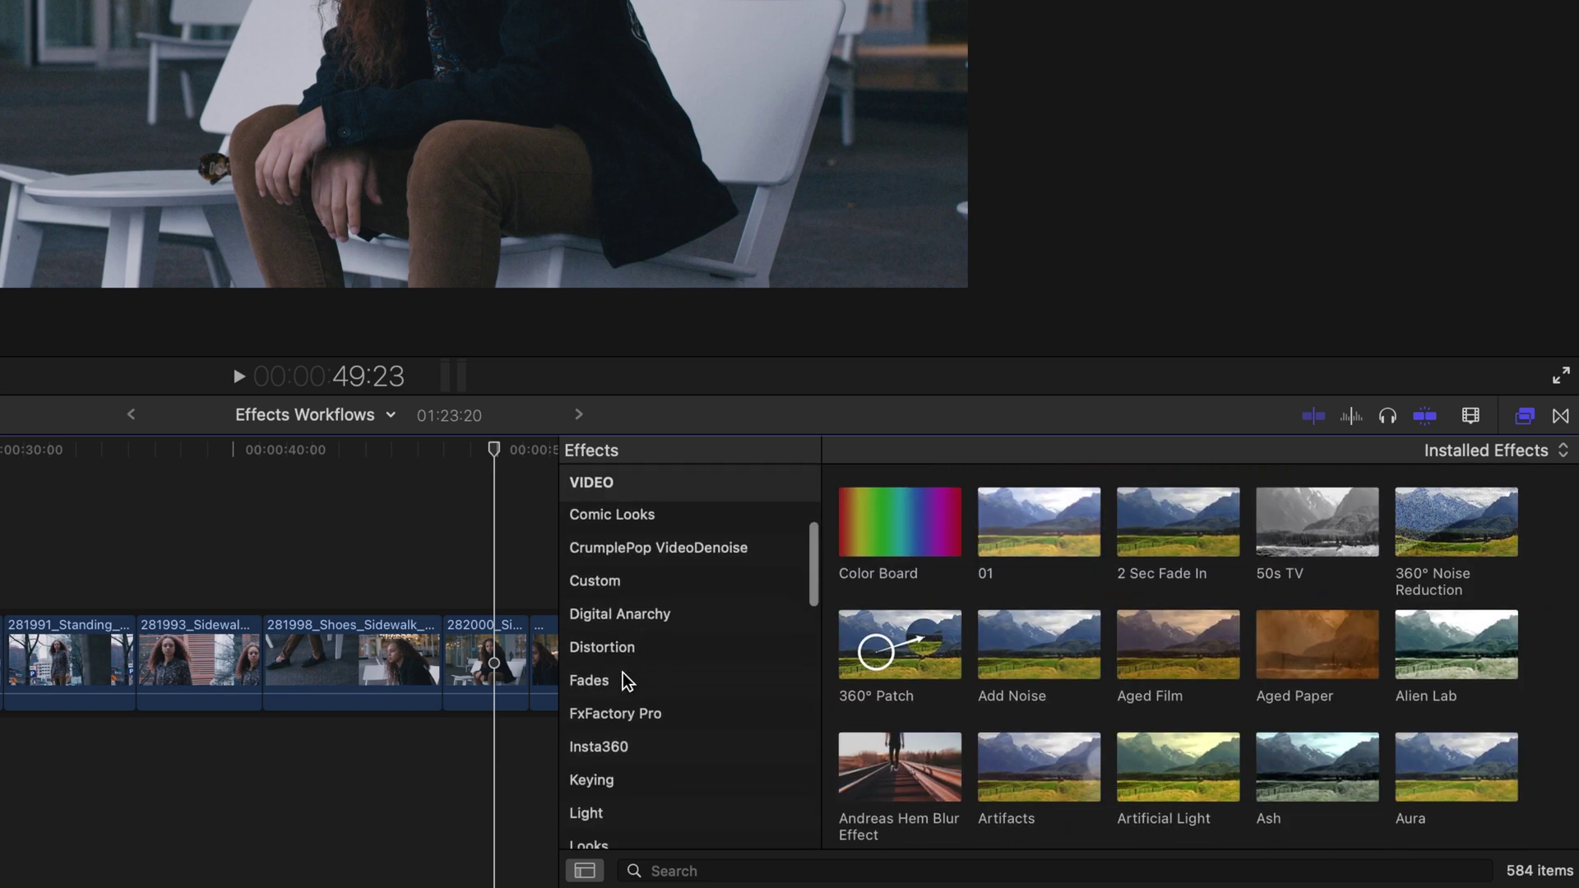
pyautogui.scroll(-1, 624, 672)
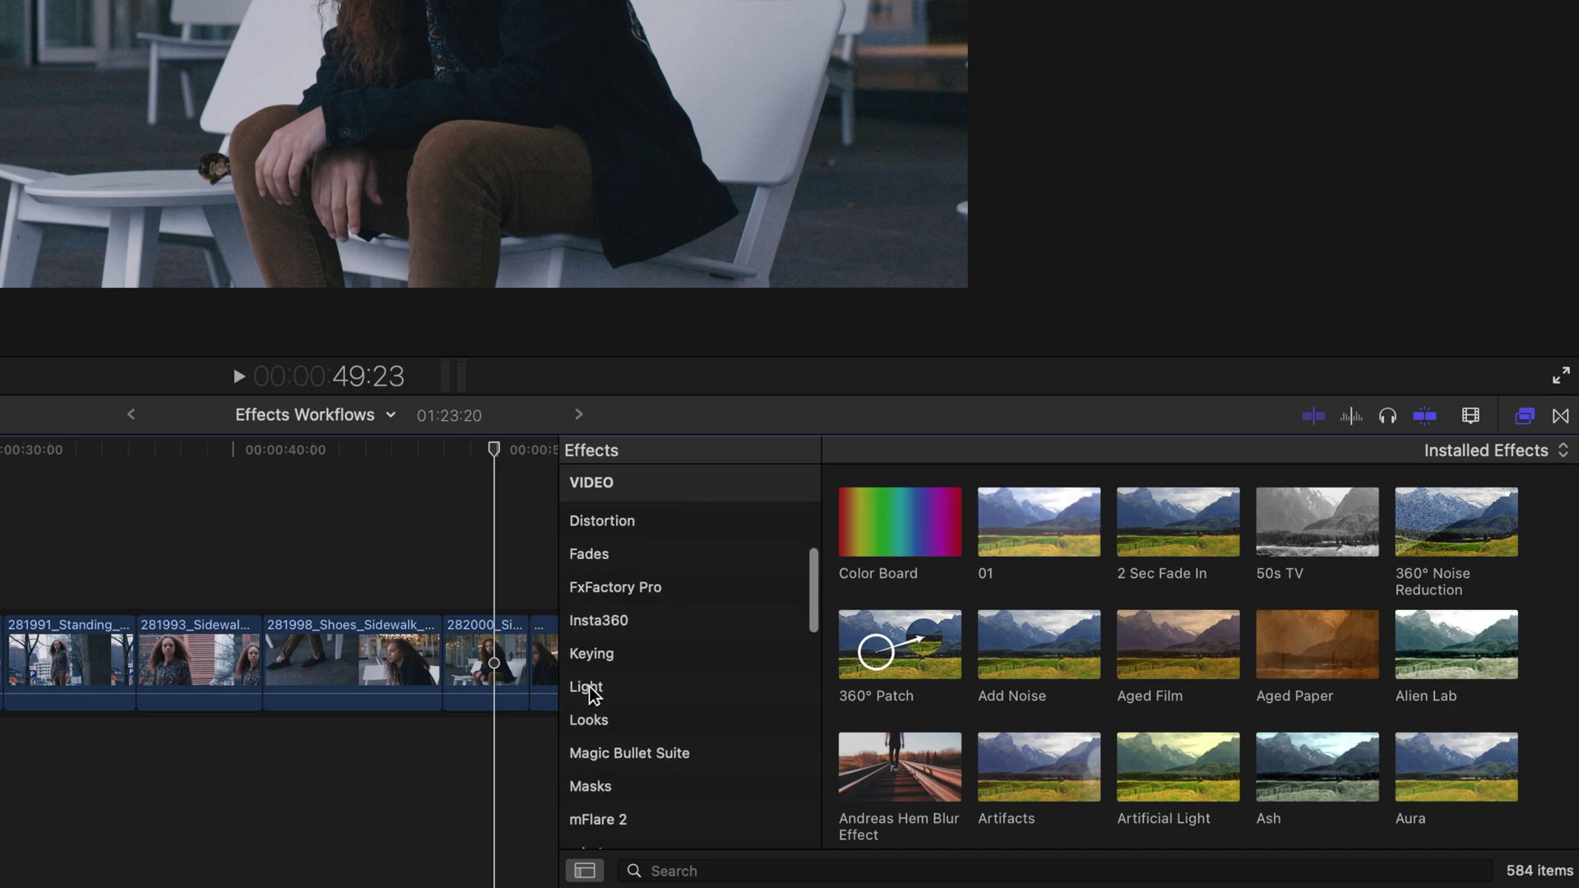
# Browse the Light effects, then list all 584 video effects
pyautogui.click(588, 687)
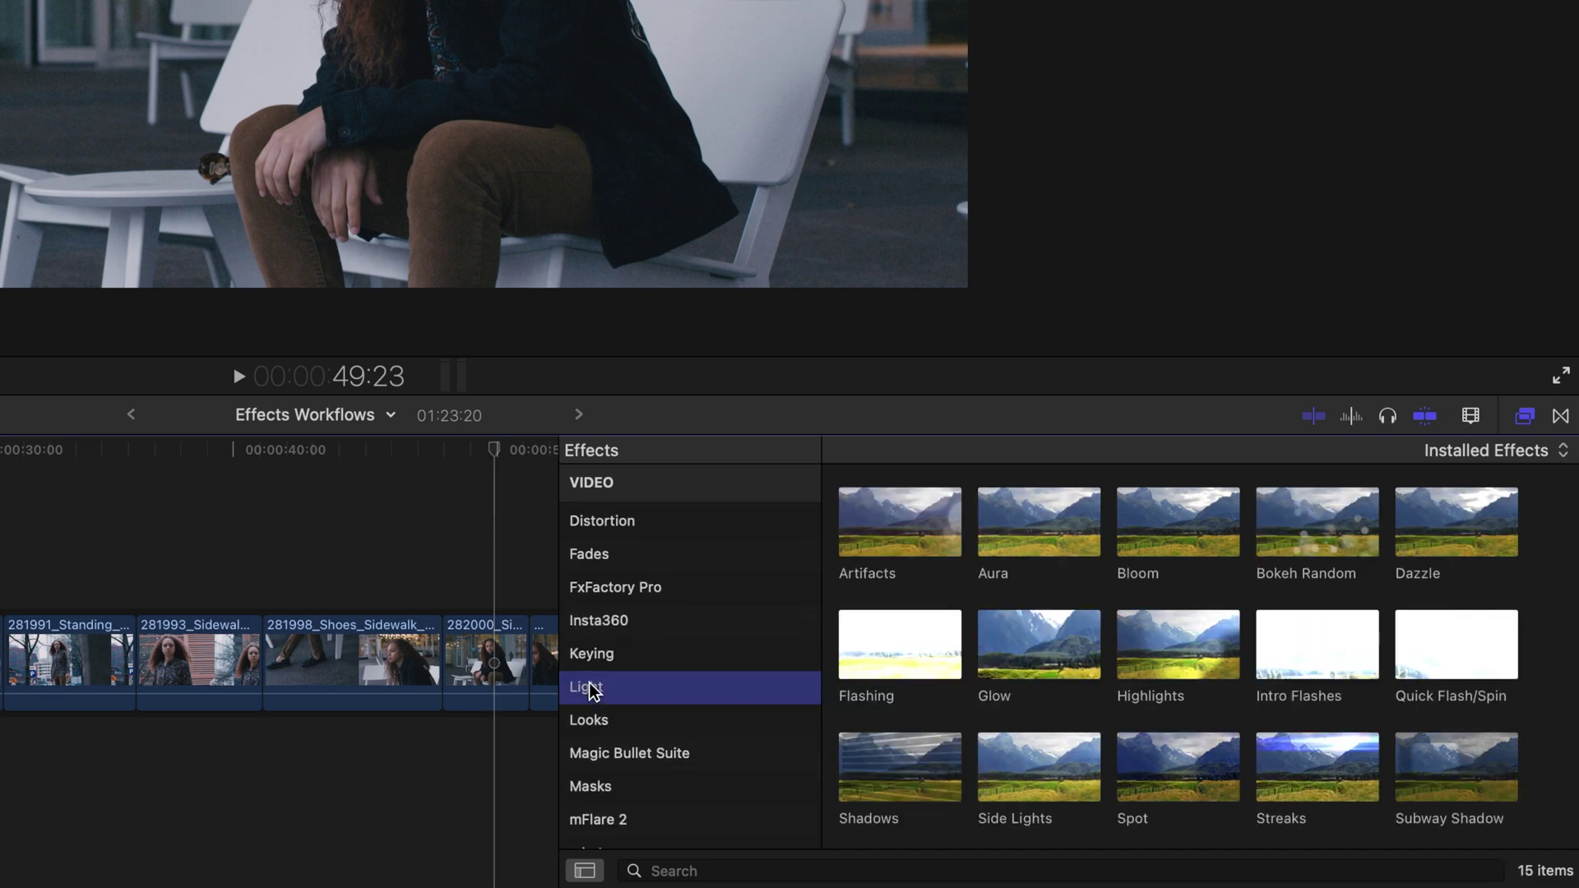
pyautogui.scroll(6, 588, 589)
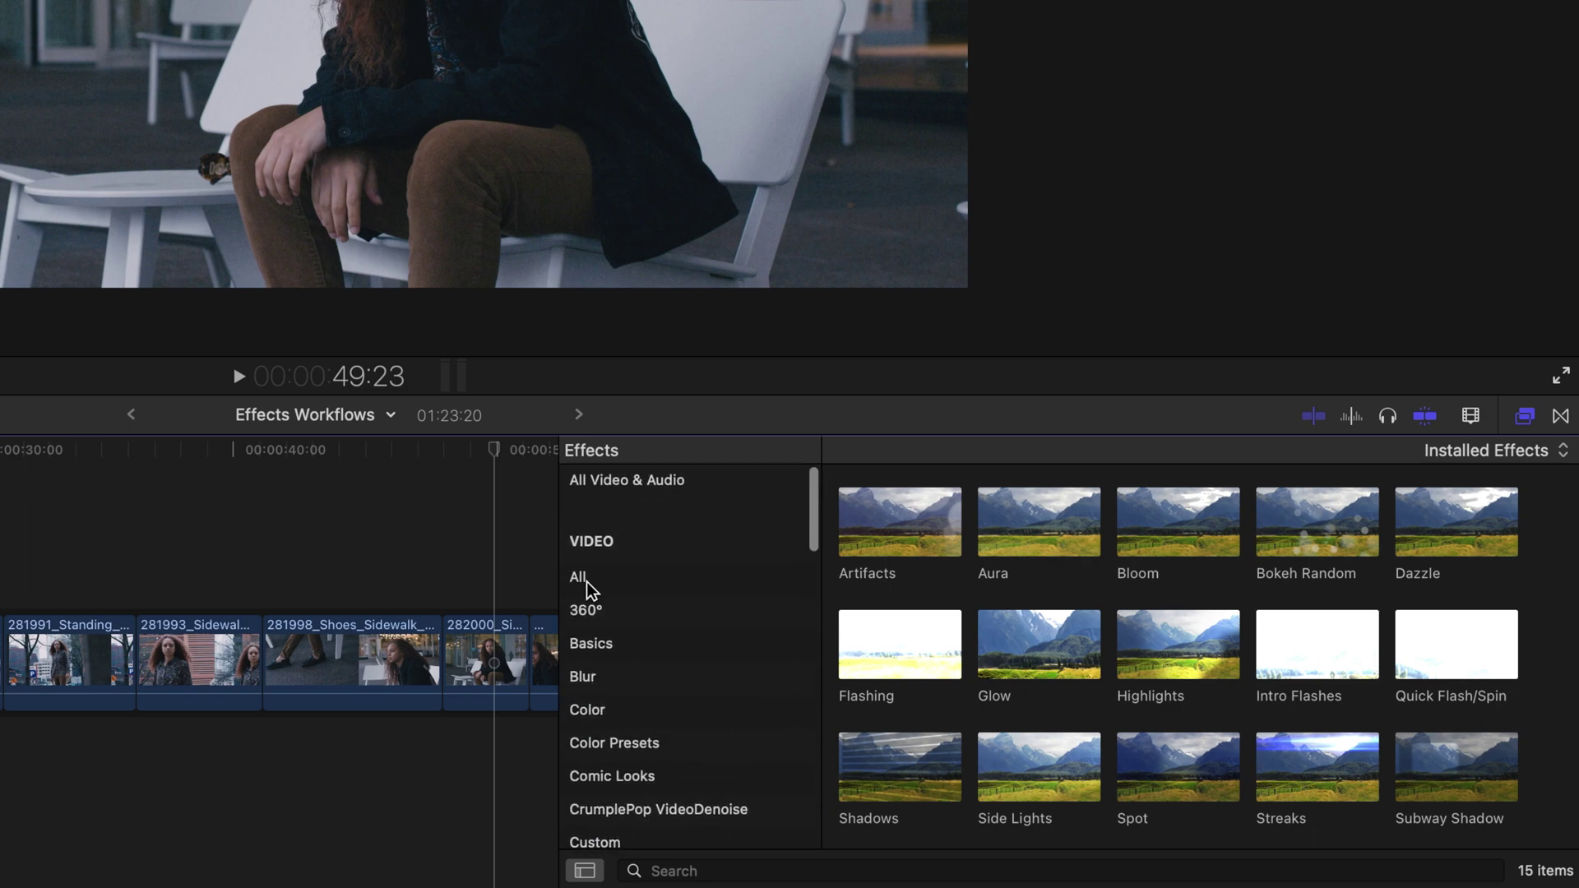
pyautogui.click(588, 590)
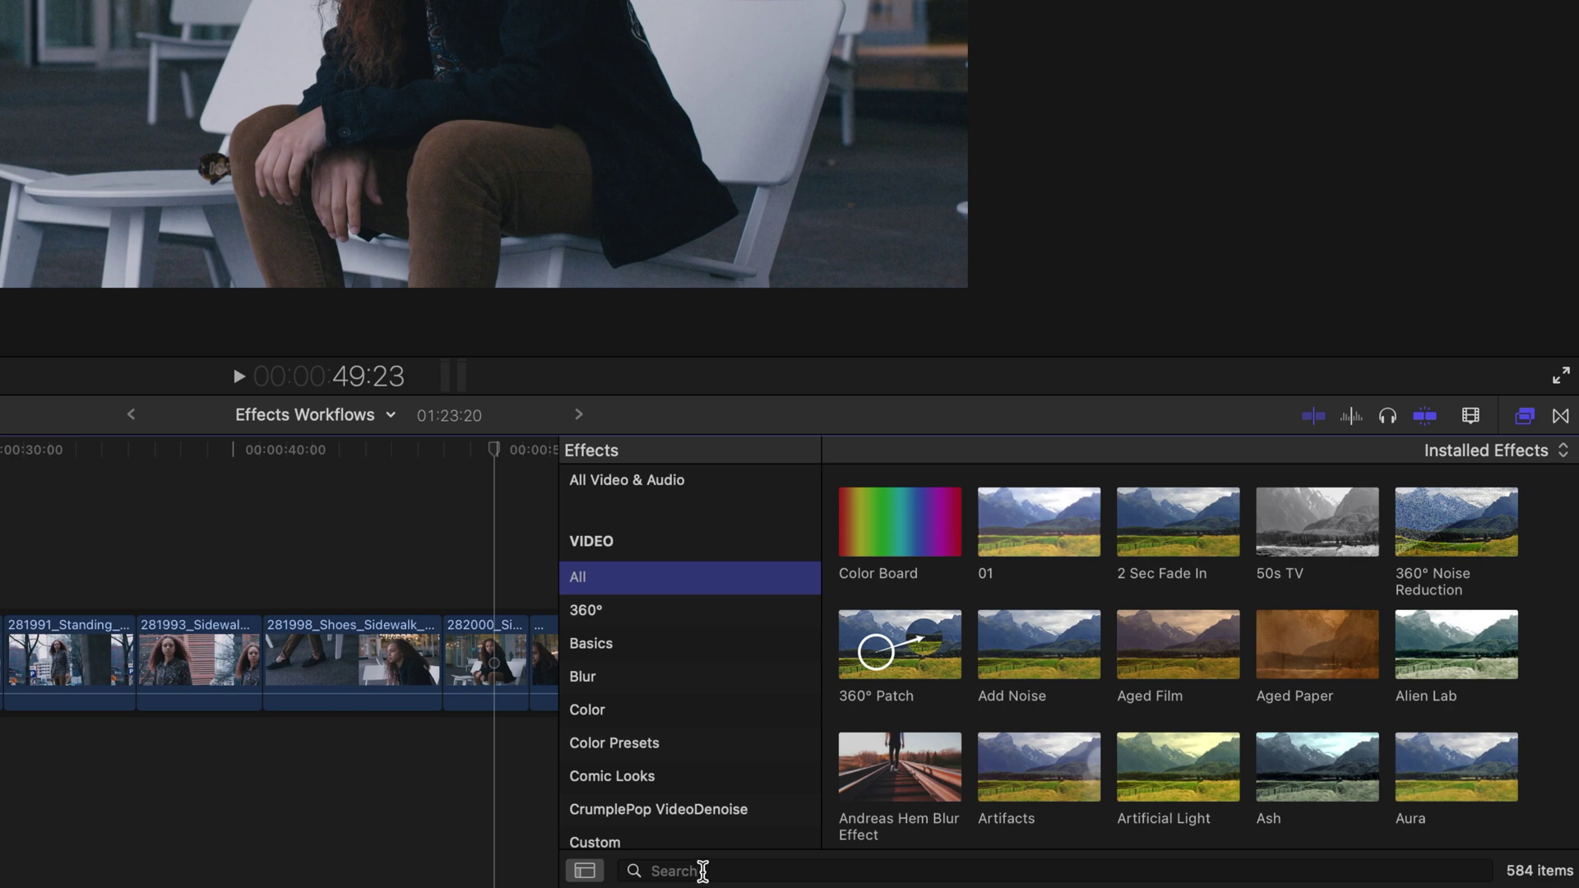
# Search effects for 'focus', preview Focus, and drag it onto clip 282000
pyautogui.click(703, 871)
pyautogui.write('focus')
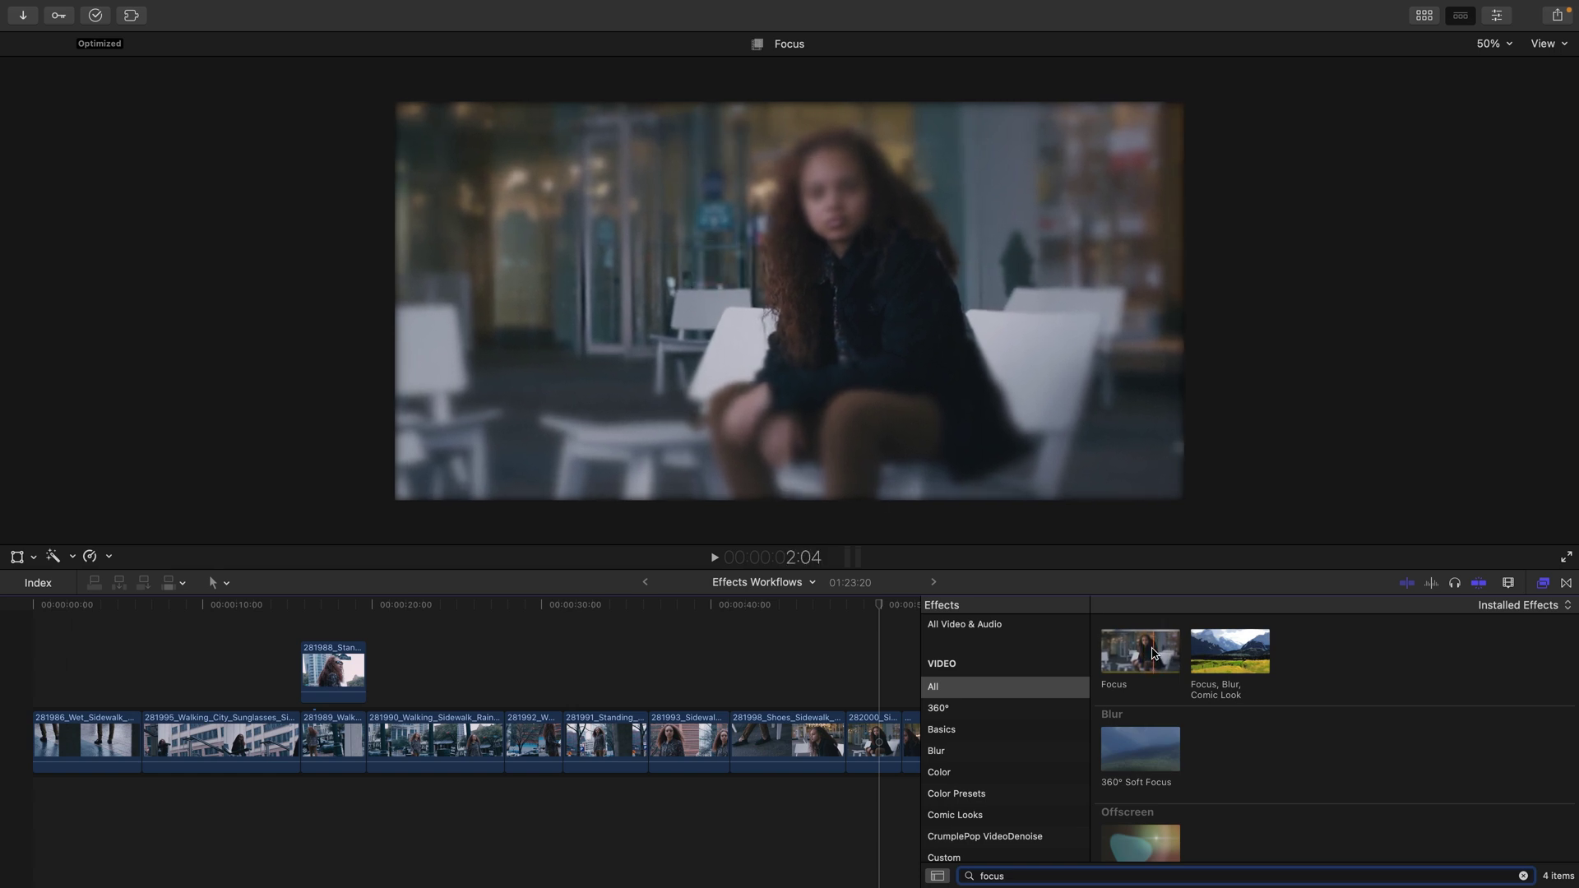
pyautogui.press('alt')
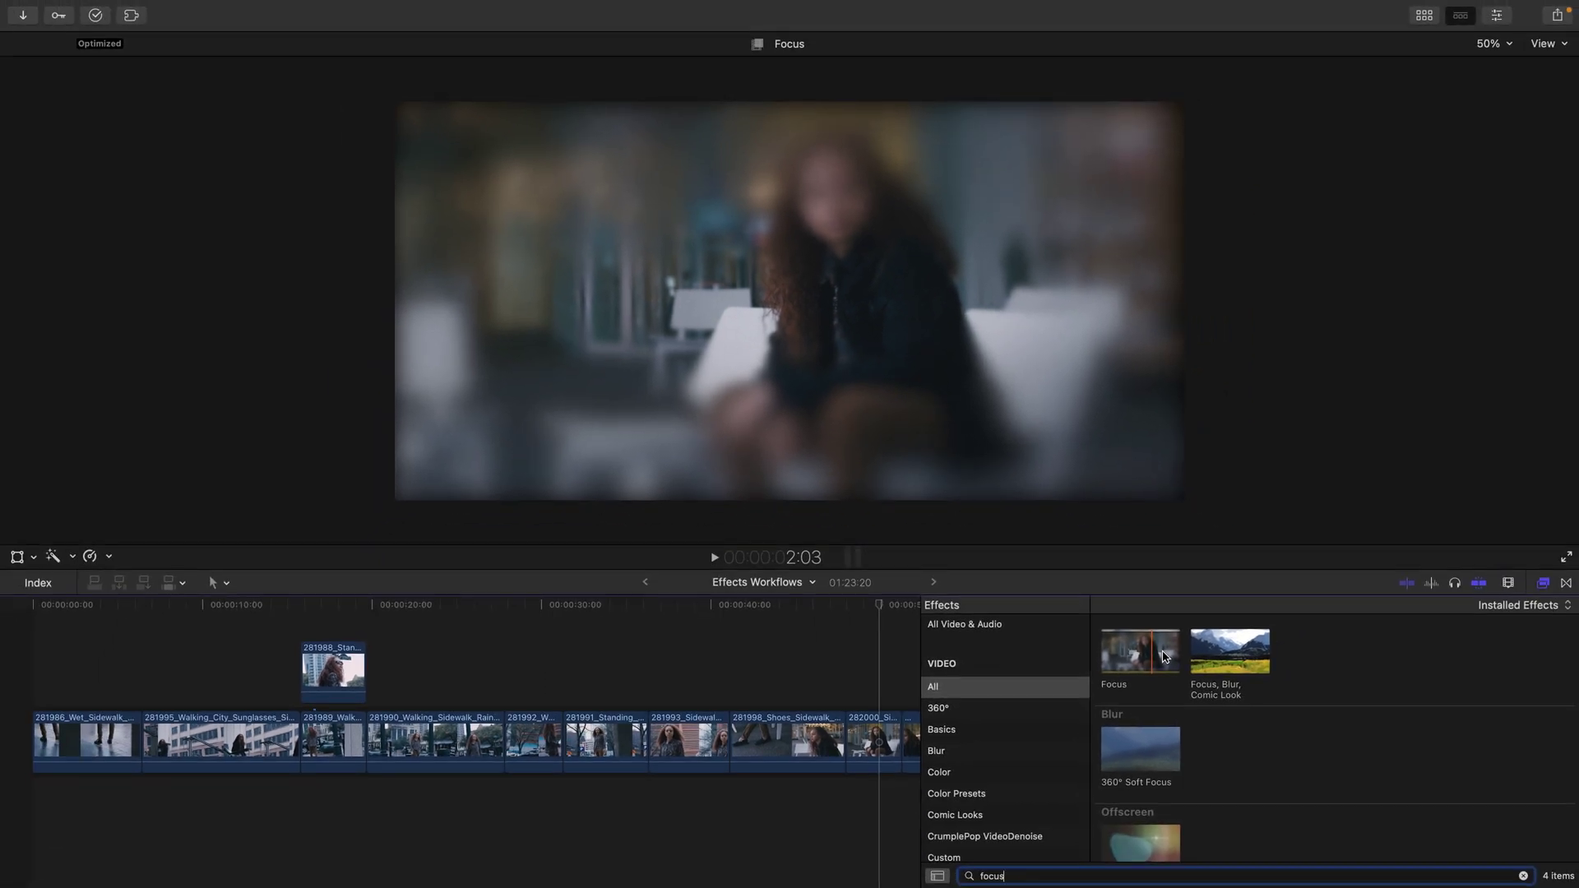
pyautogui.moveTo(1163, 656); pyautogui.dragTo(885, 328)
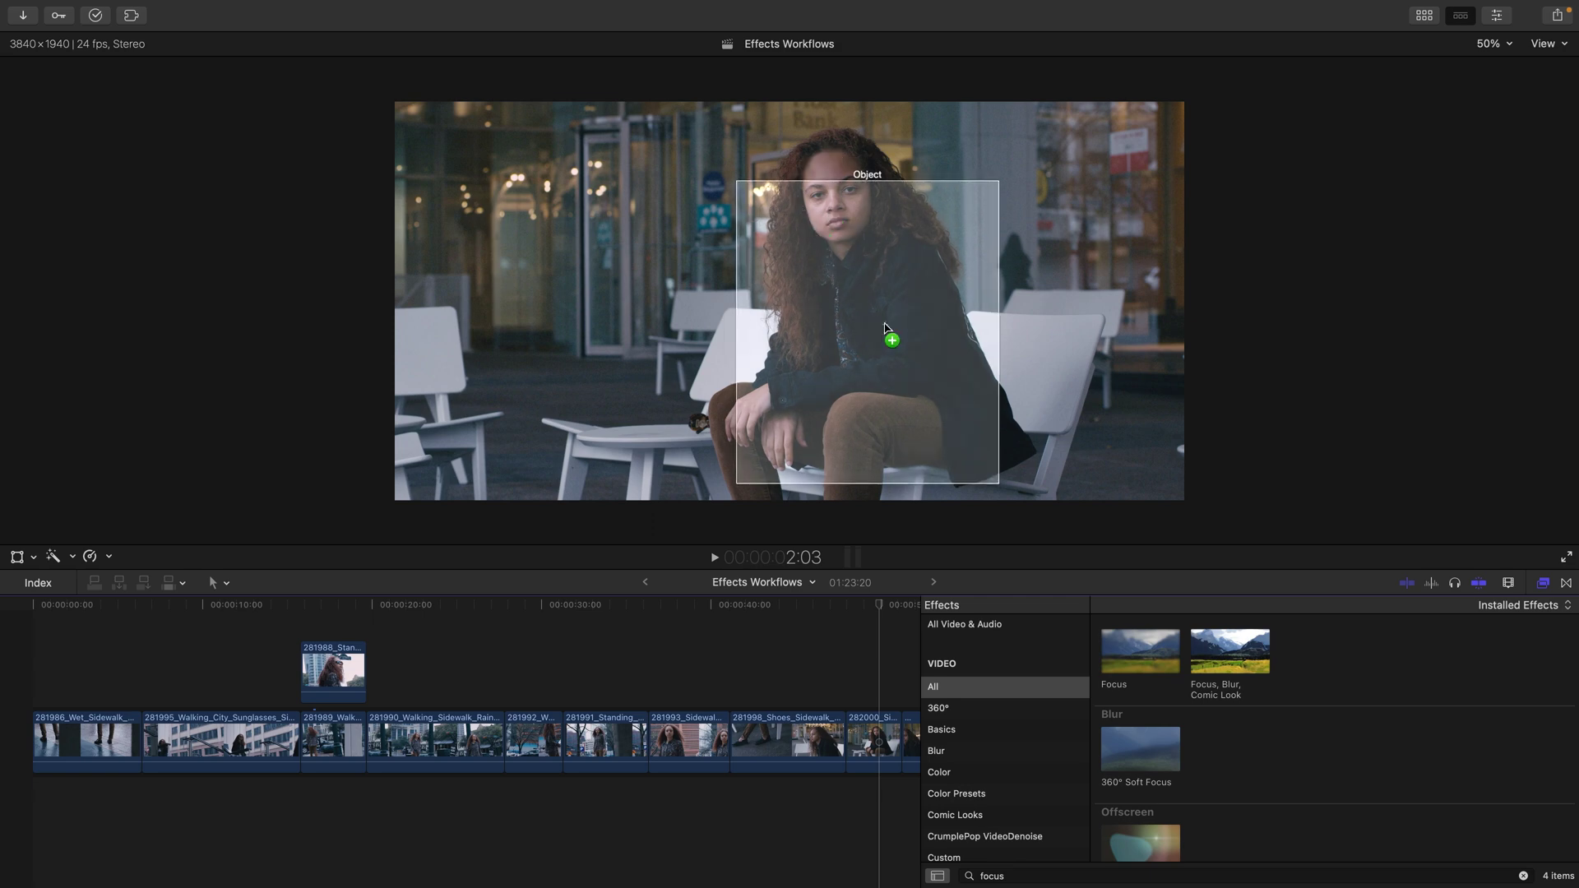
# Dismiss the object overlay and show the Focus settings (Amount 30.0, Softness 578.62) in the Inspector
pyautogui.press('Escape')
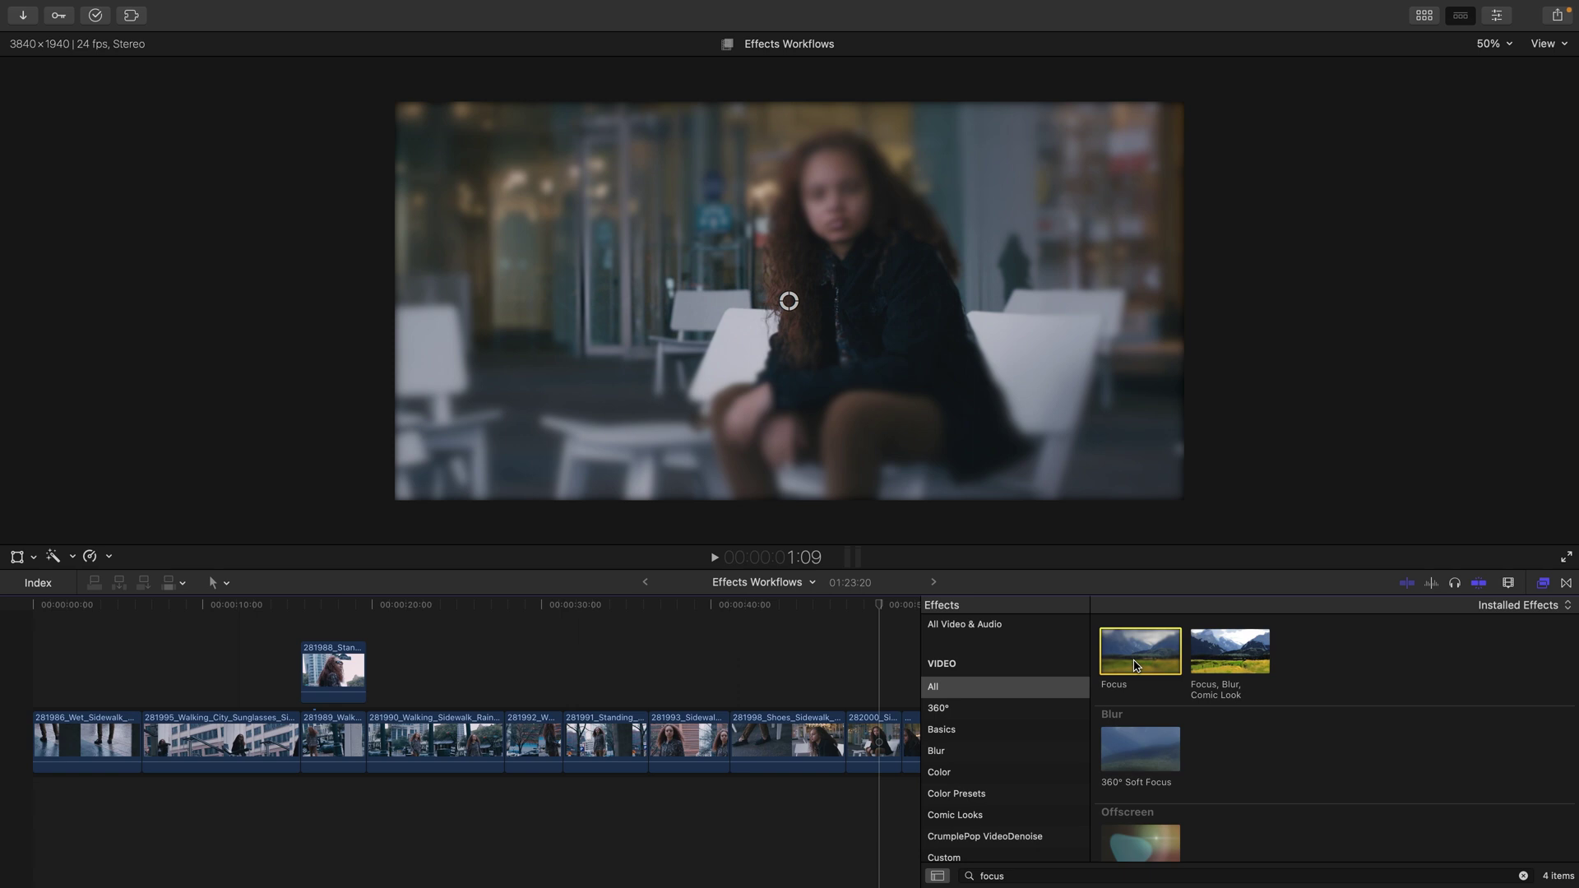
pyautogui.press('super+4')
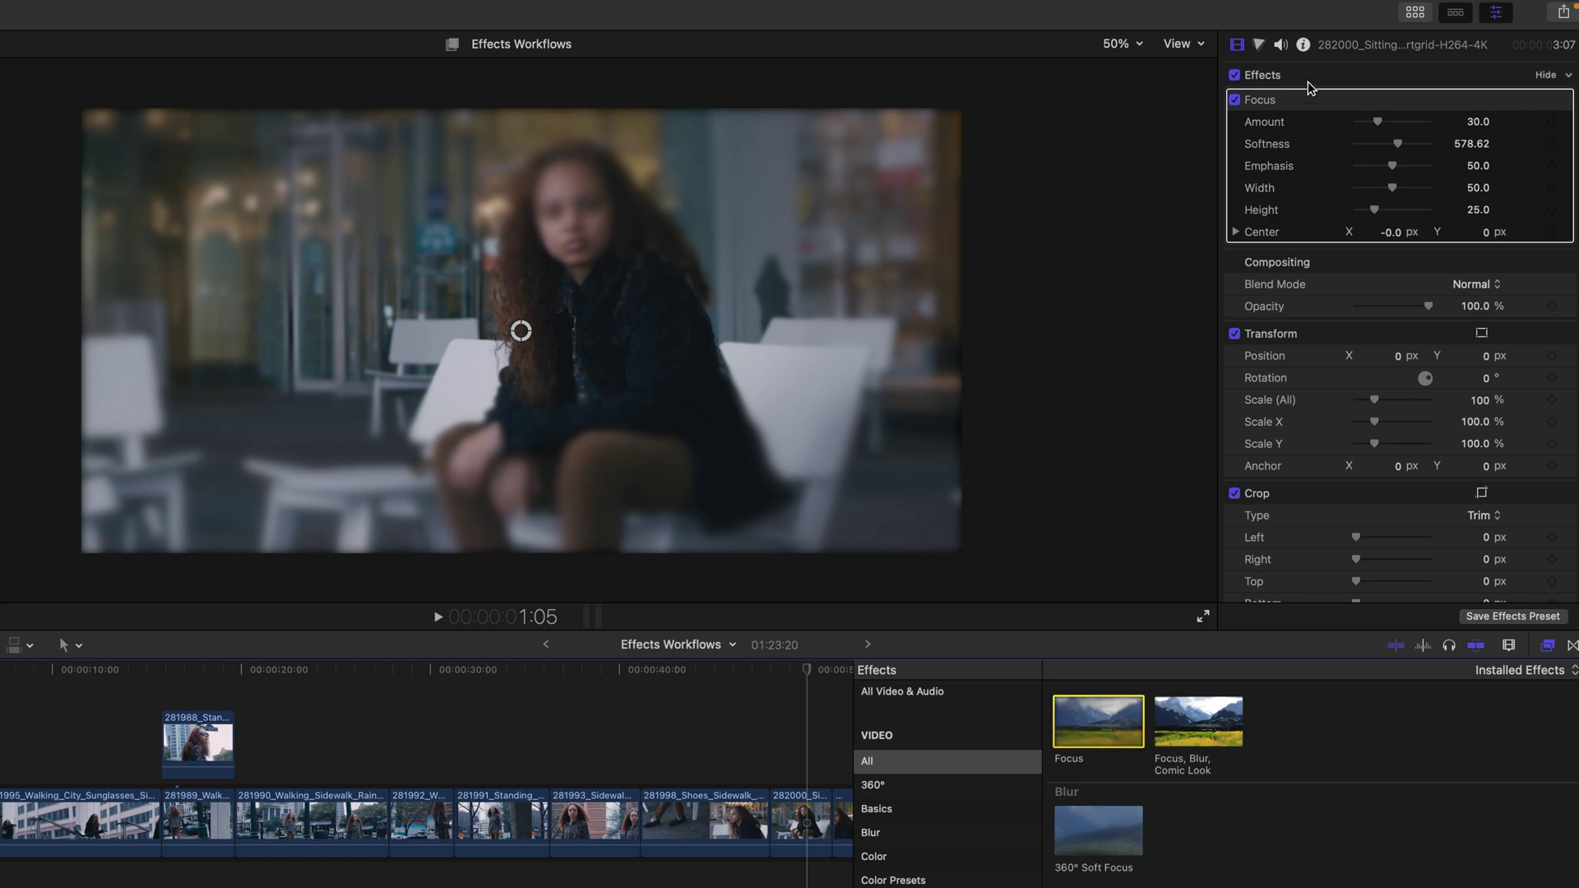
# Center Focus on her face with Amount 24.62, Softness 321.18, Width 25.7, Height 23.6
pyautogui.click(1308, 82)
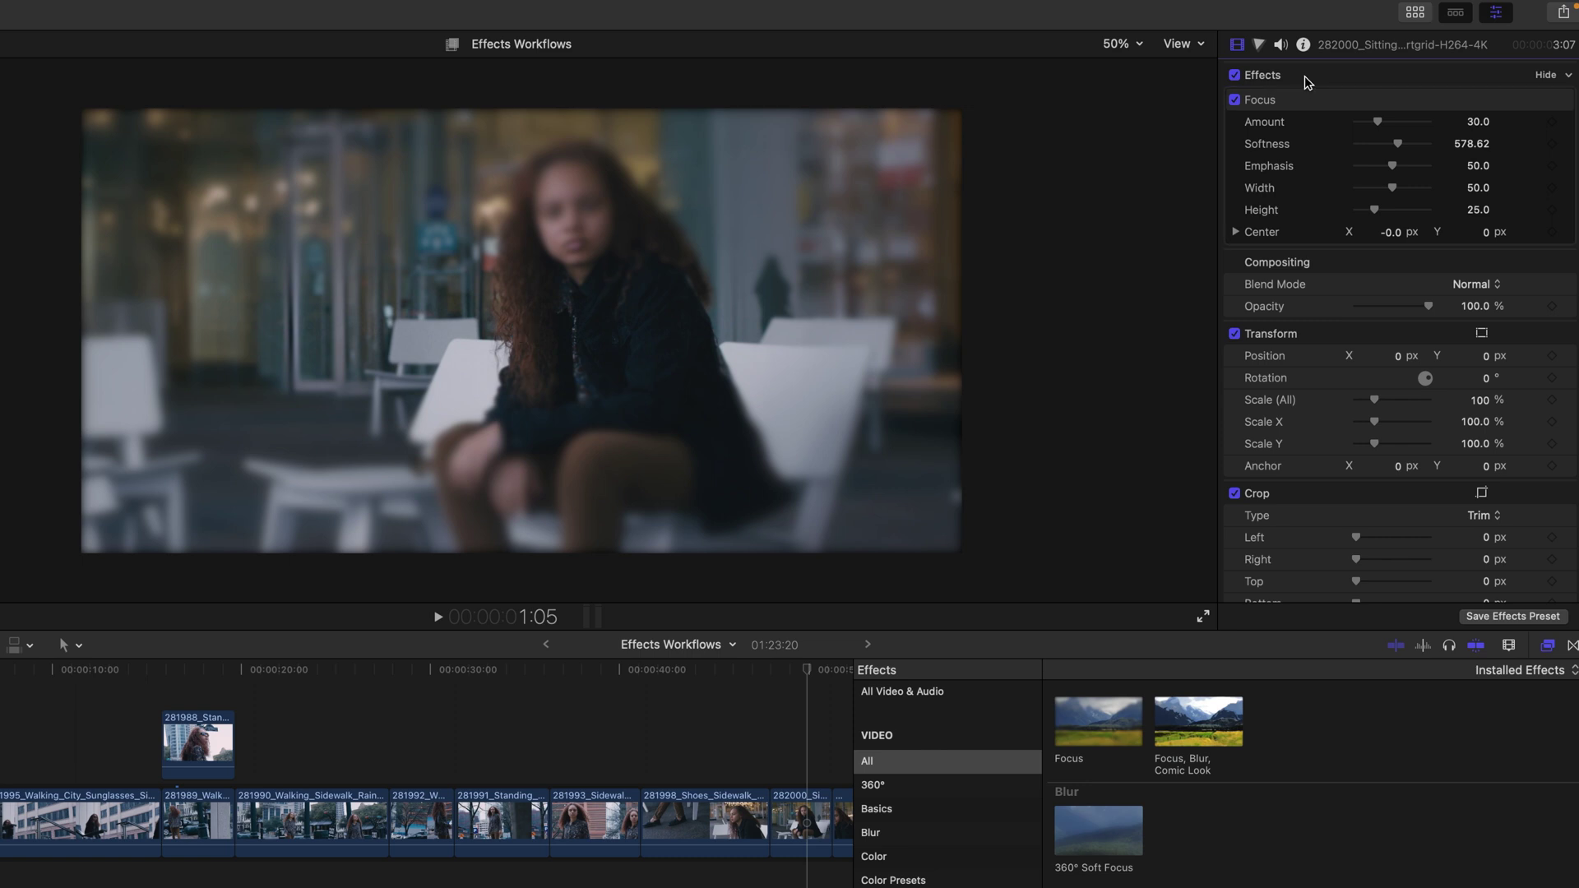
pyautogui.click(1270, 103)
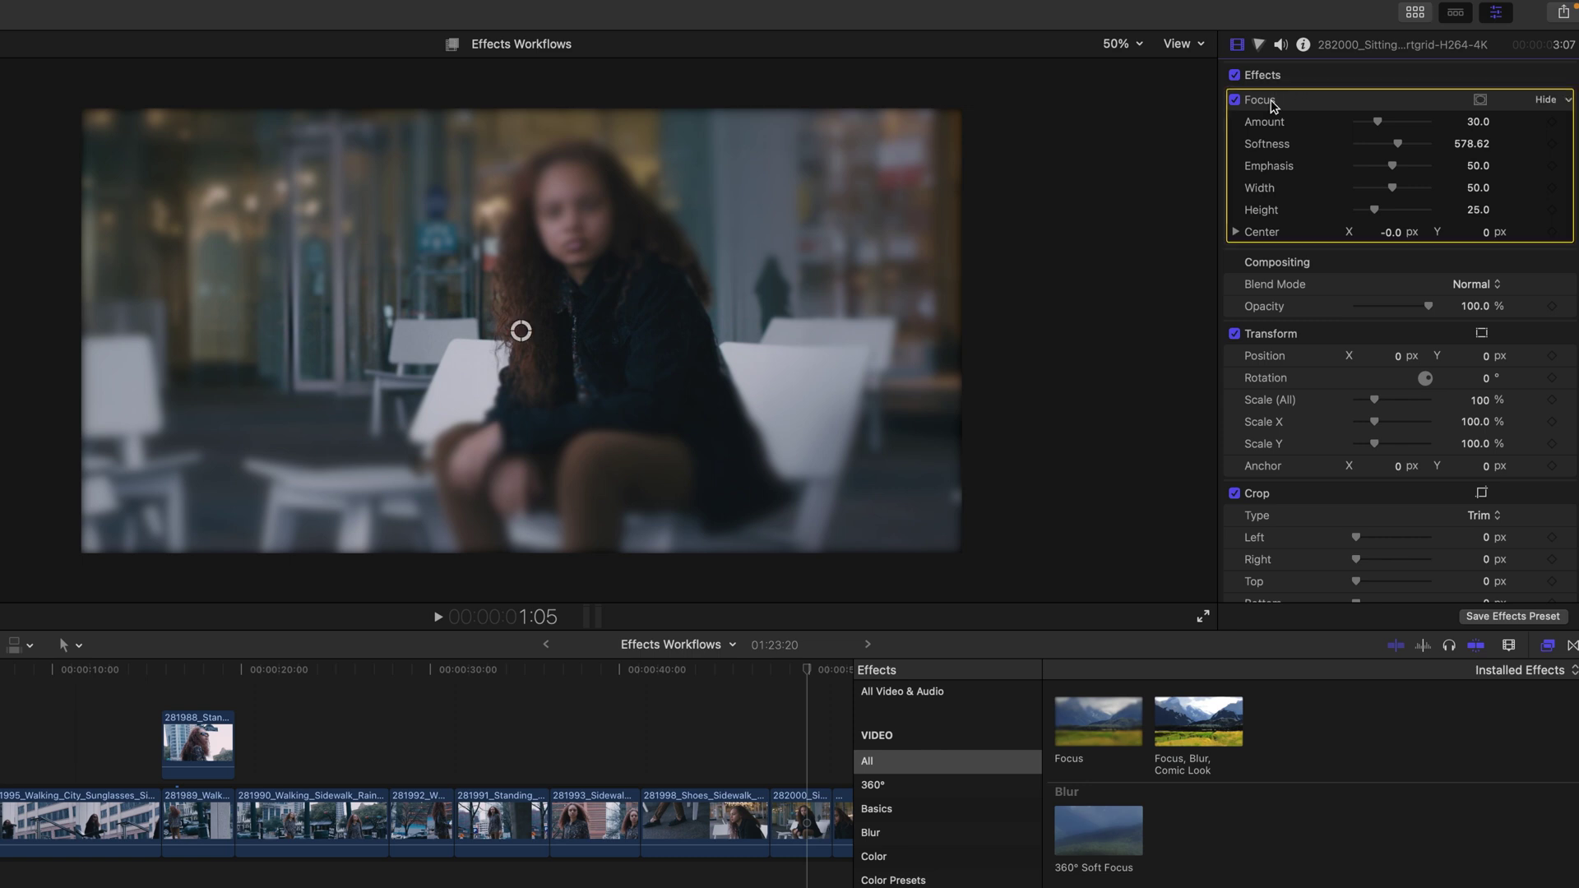
pyautogui.moveTo(519, 330); pyautogui.dragTo(574, 227)
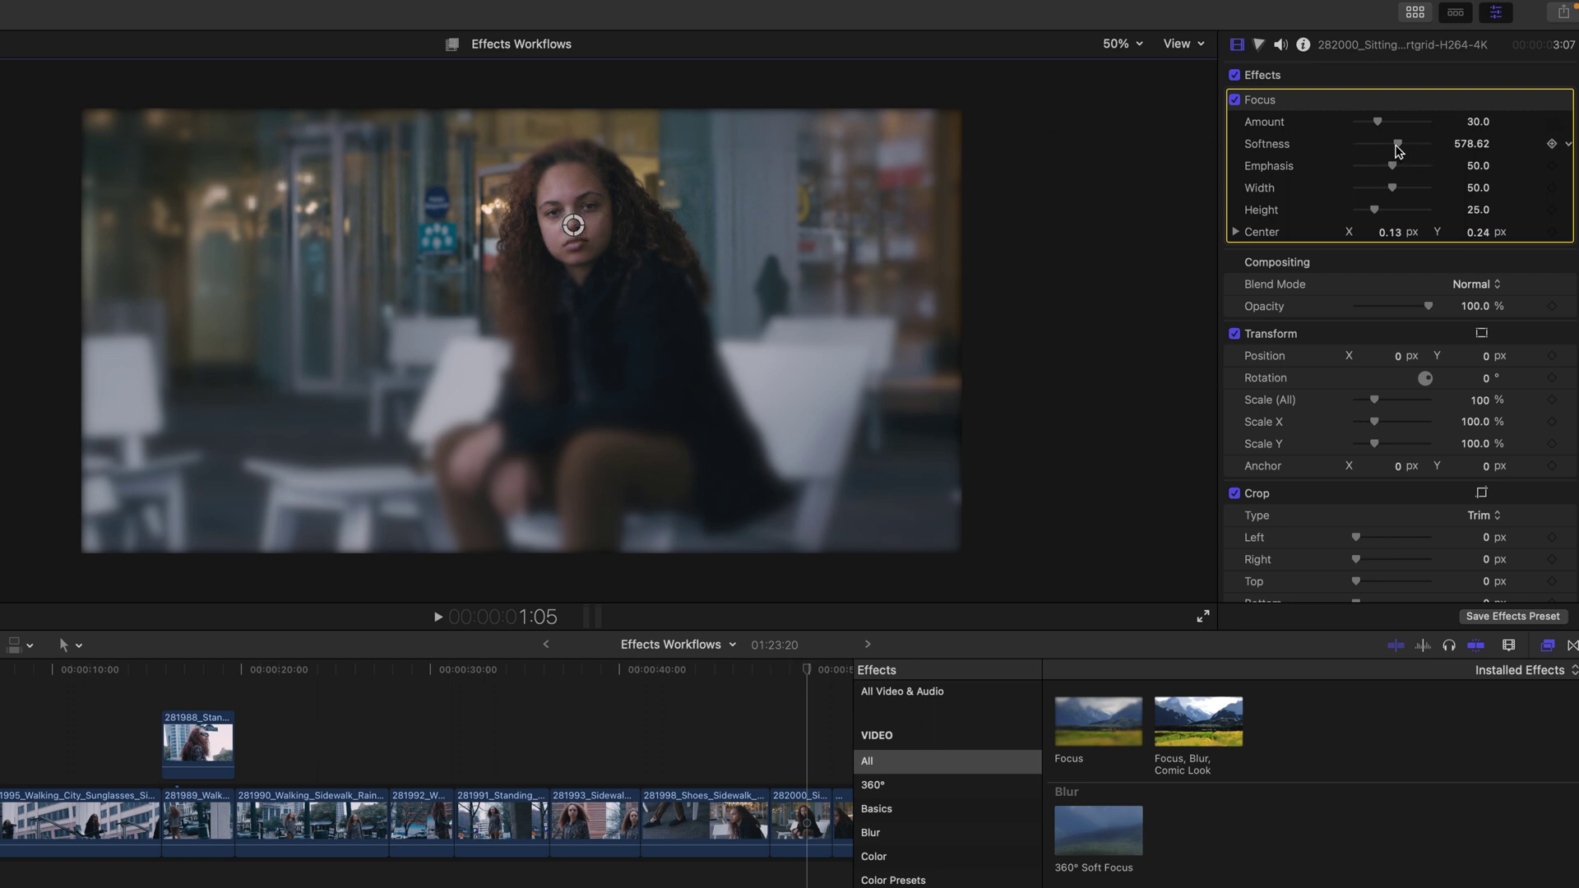
pyautogui.moveTo(1379, 122); pyautogui.dragTo(1372, 210)
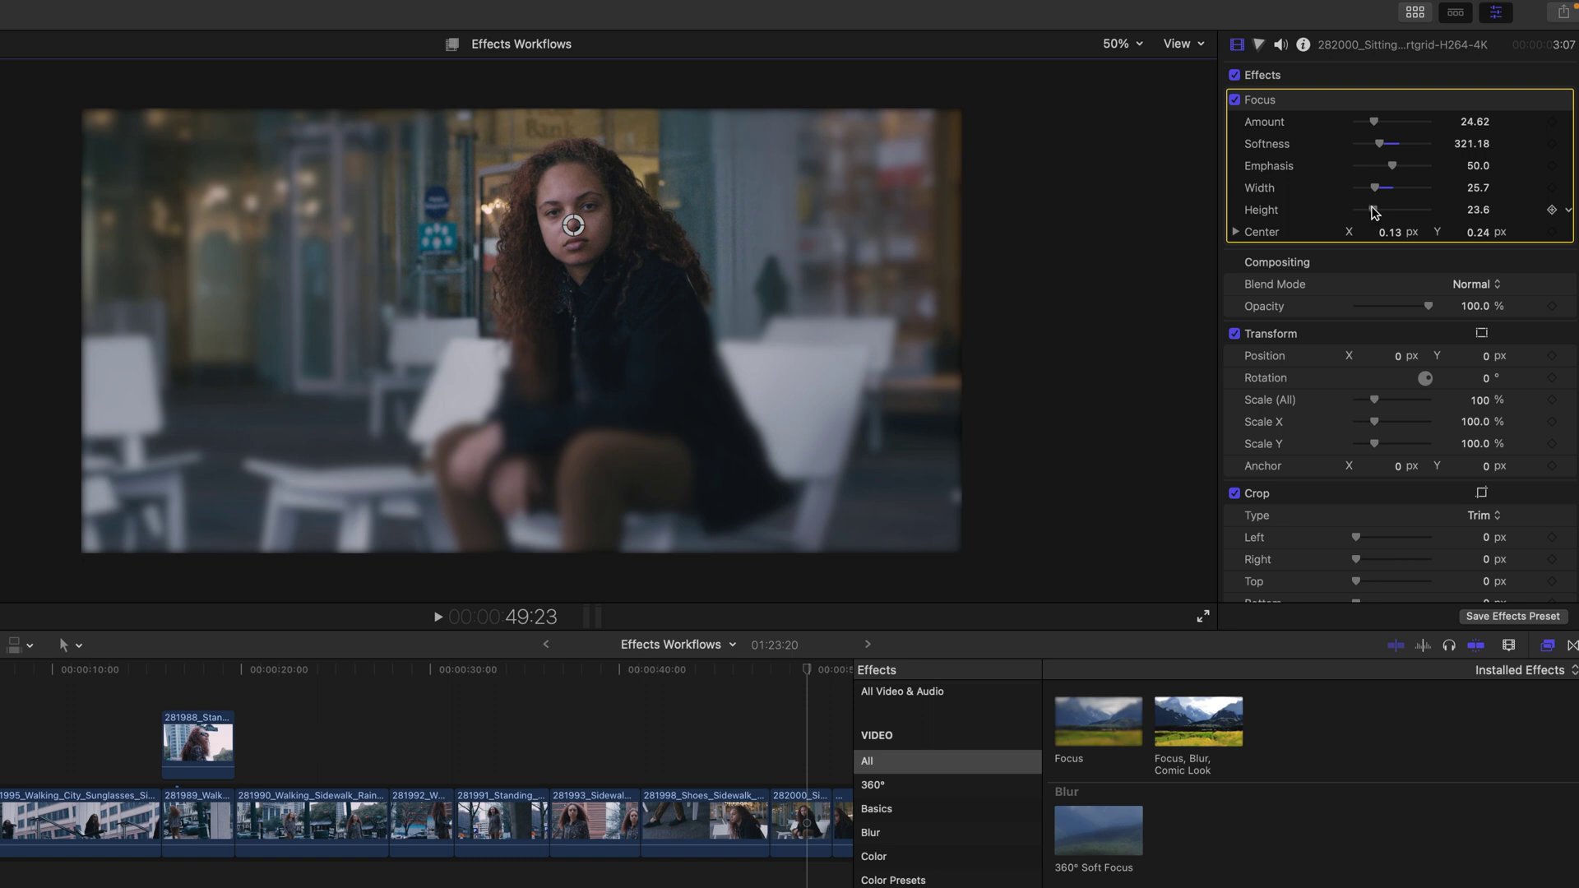
pyautogui.scroll(-1, 1237, 104)
pyautogui.scroll(1, 1238, 105)
# Toggle Focus off and on, delete and restore it, then show its reset, keyframe and mask options
pyautogui.click(1235, 100)
pyautogui.click(1235, 99)
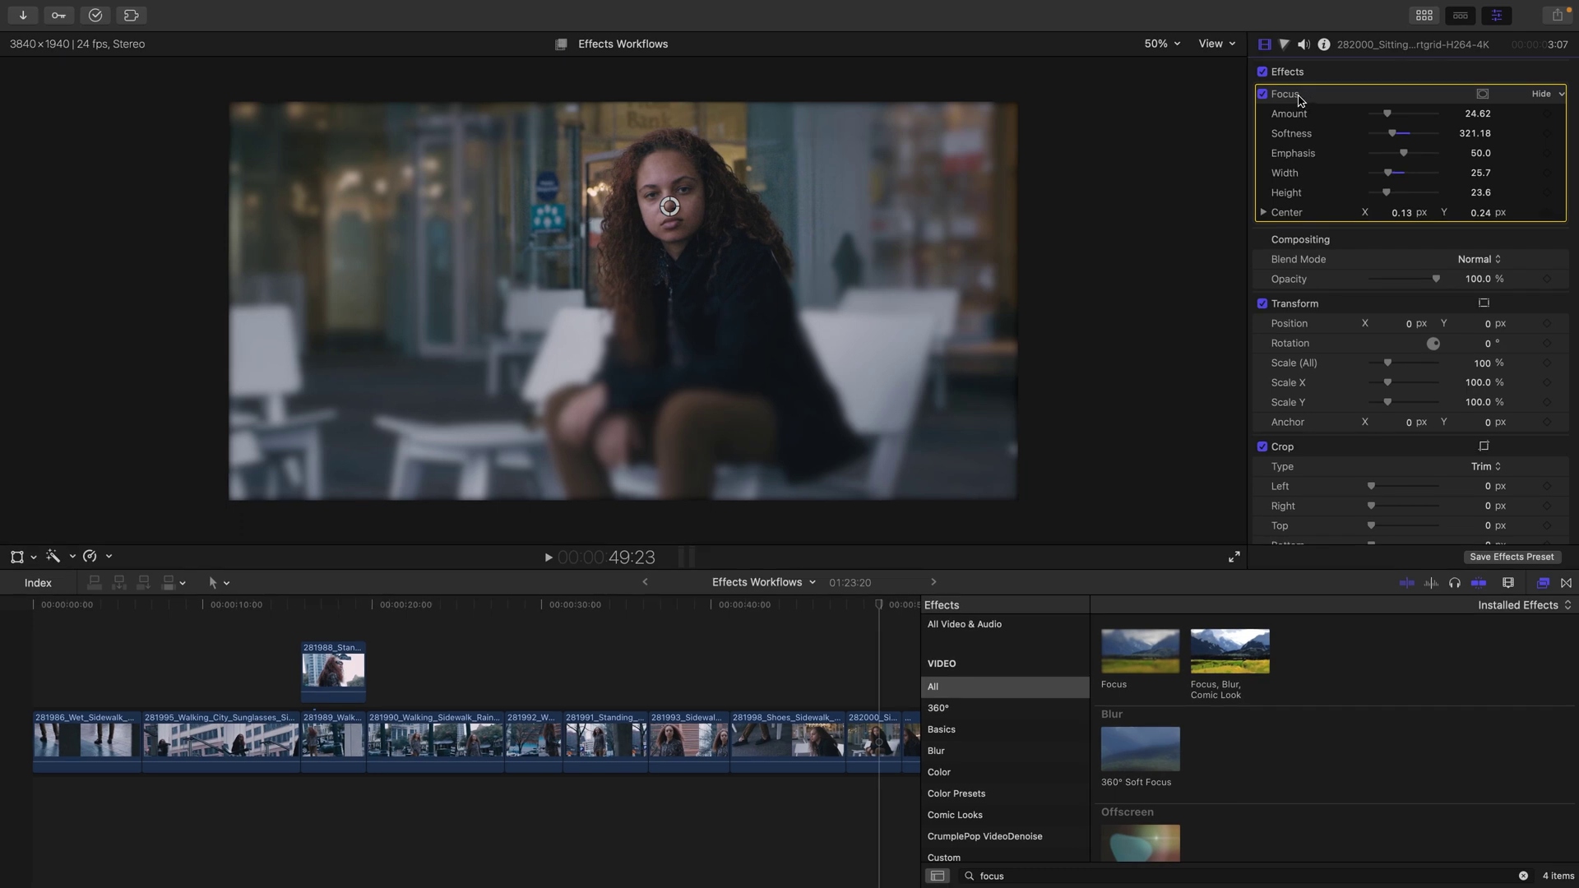
pyautogui.press('Delete')
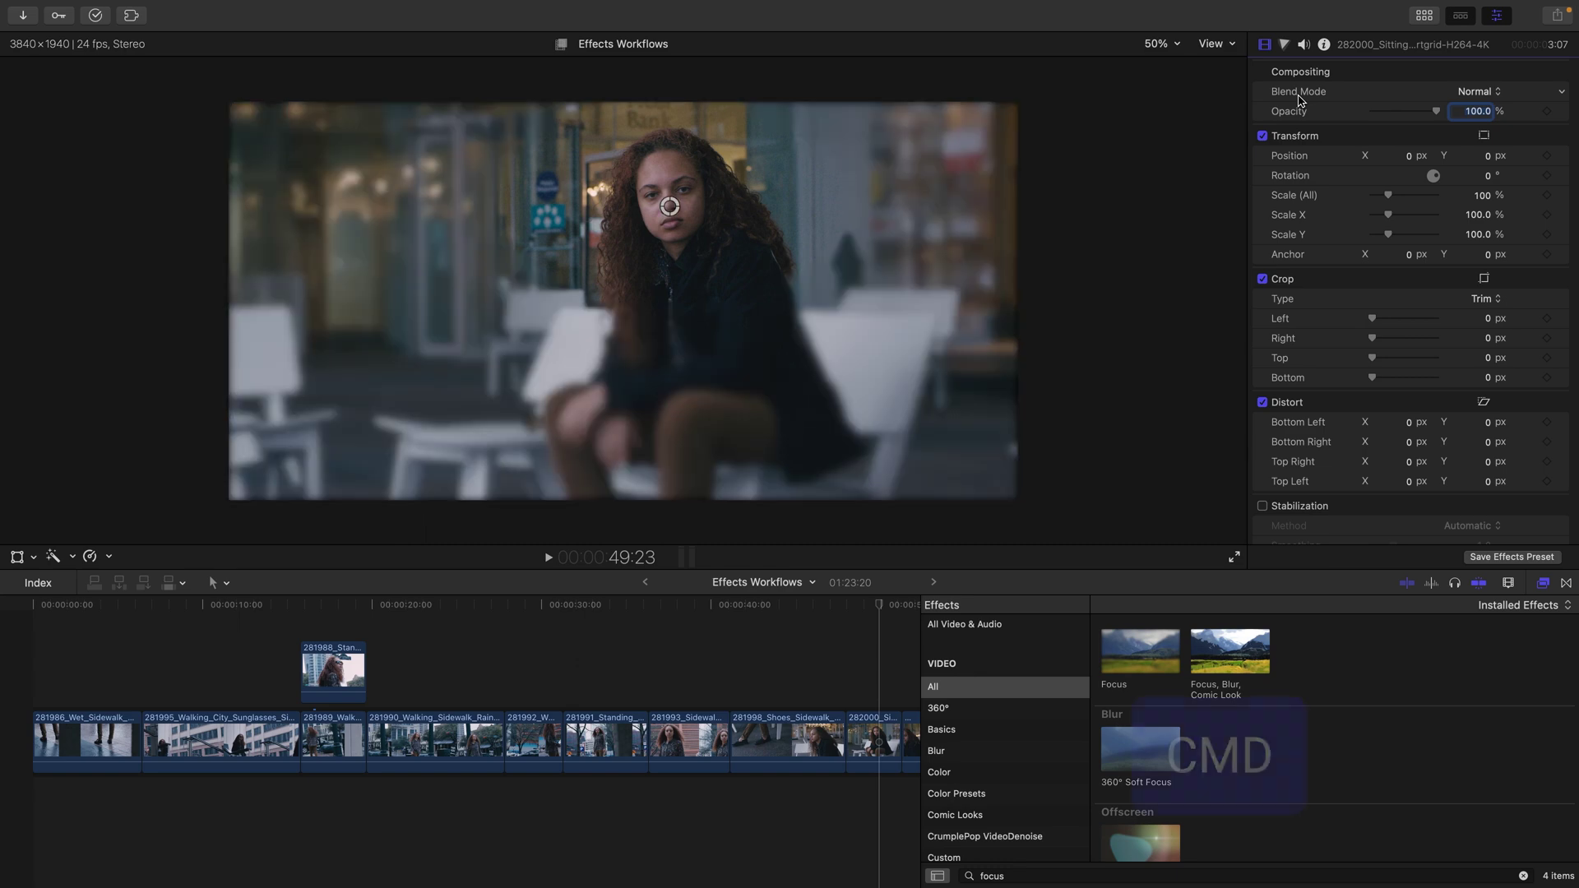
pyautogui.press('super+z')
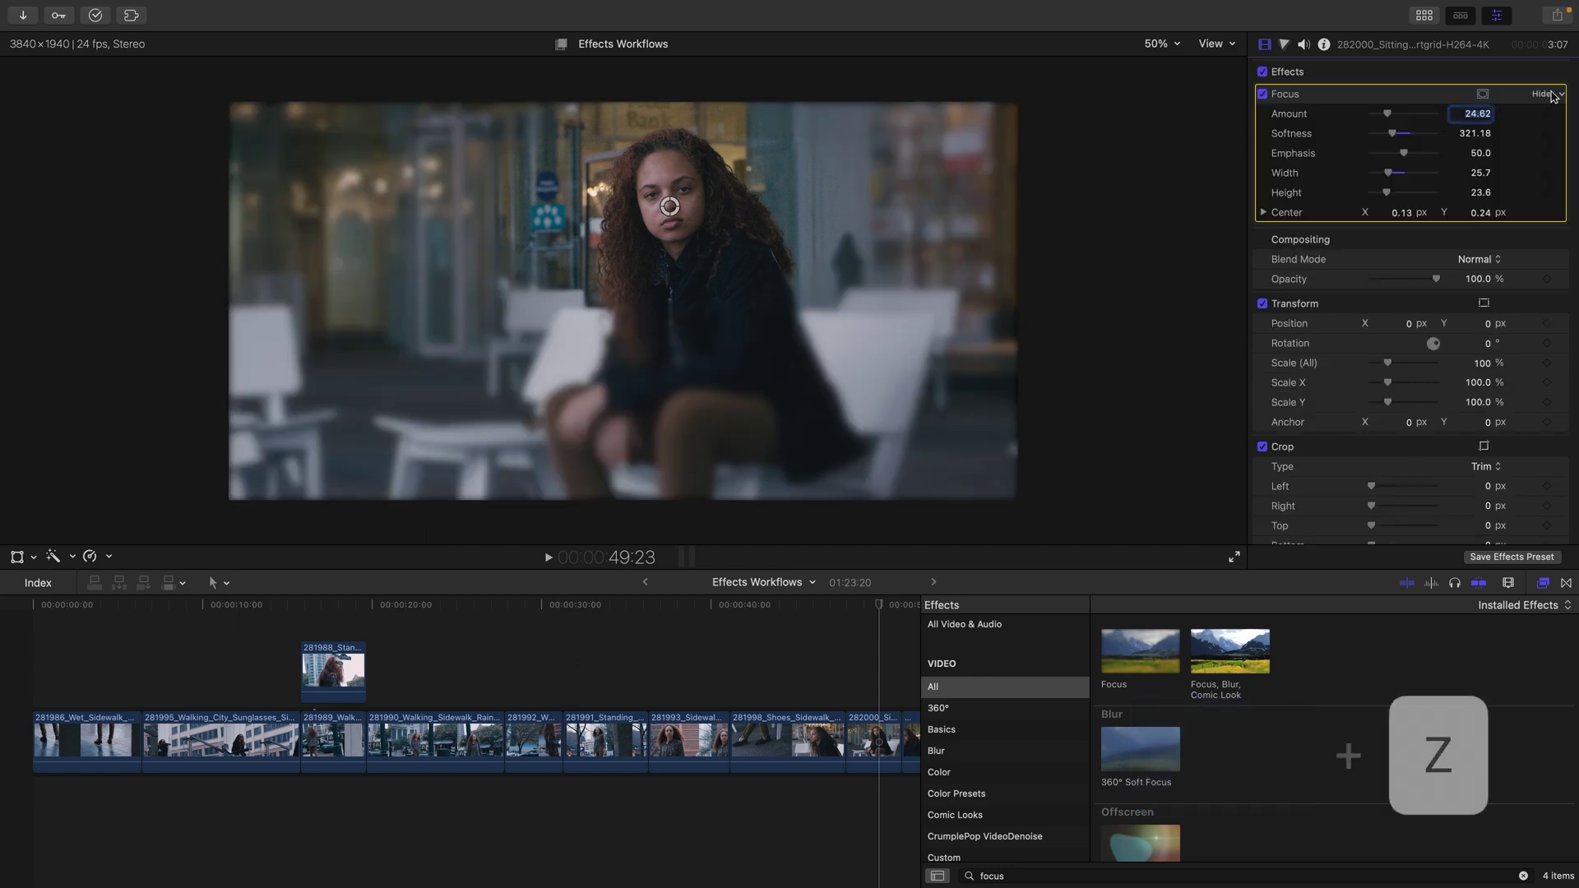
pyautogui.click(1561, 95)
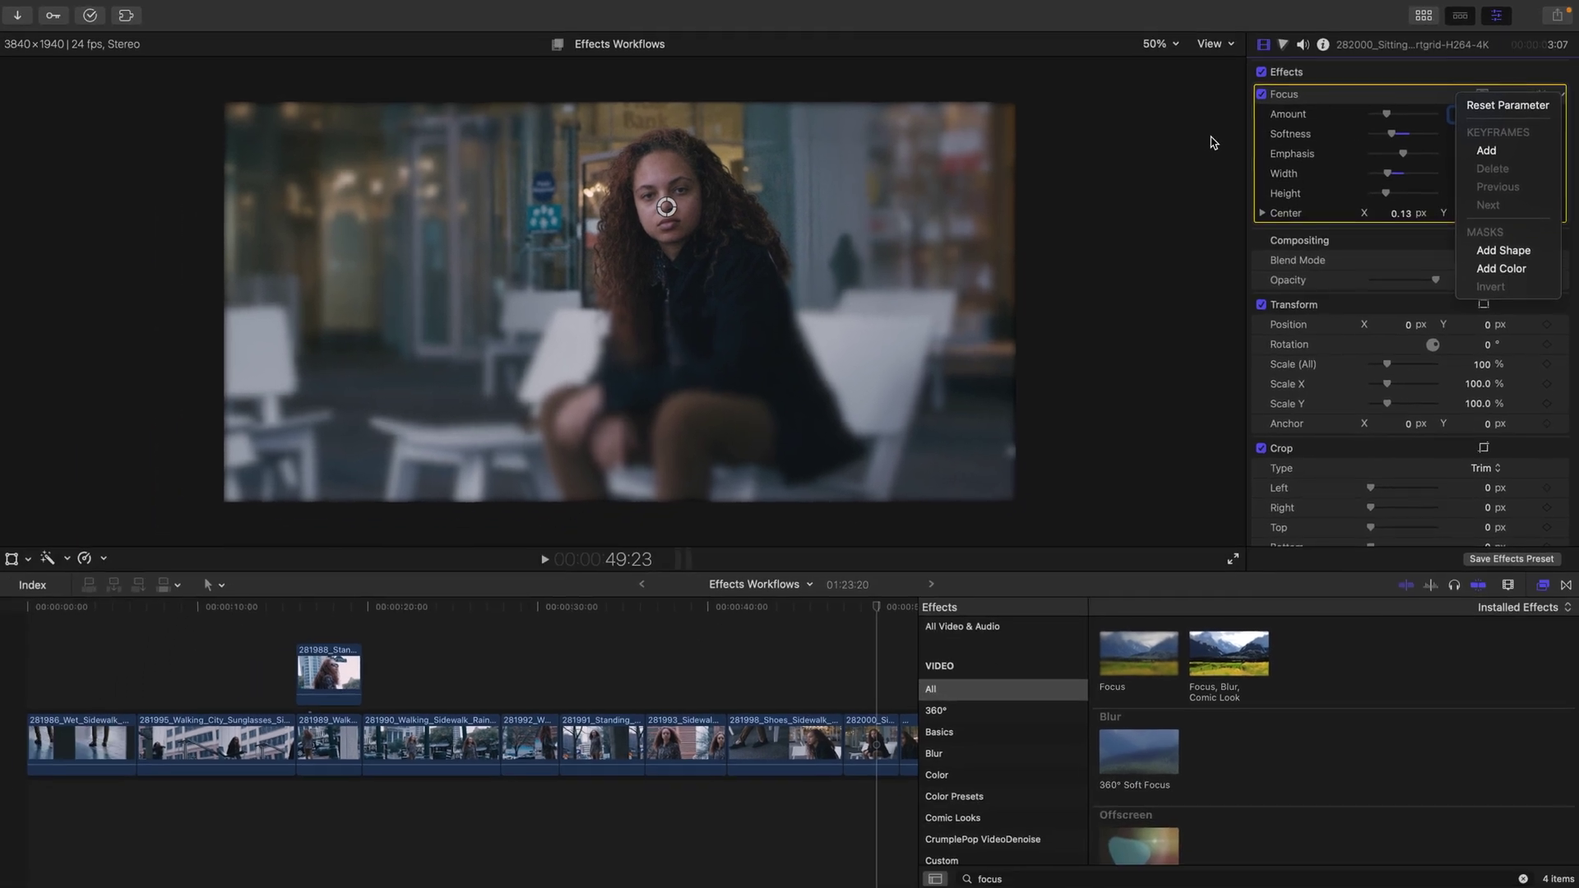
# Add a Glow effect at Amount 100.0 from the Light category below Focus
pyautogui.click(1169, 158)
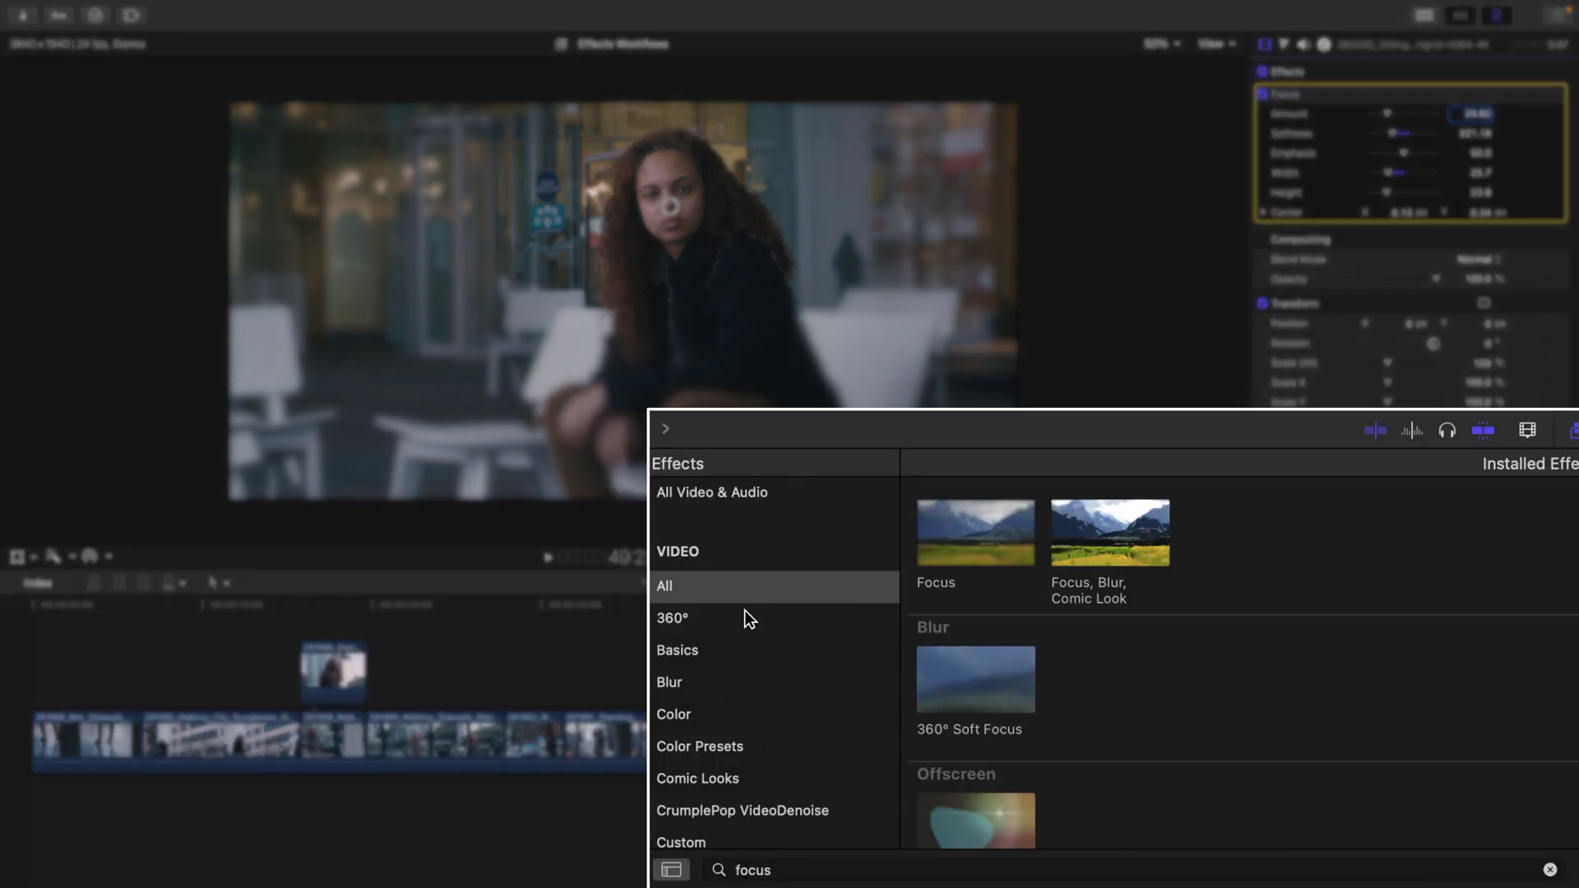
pyautogui.scroll(-5, 746, 609)
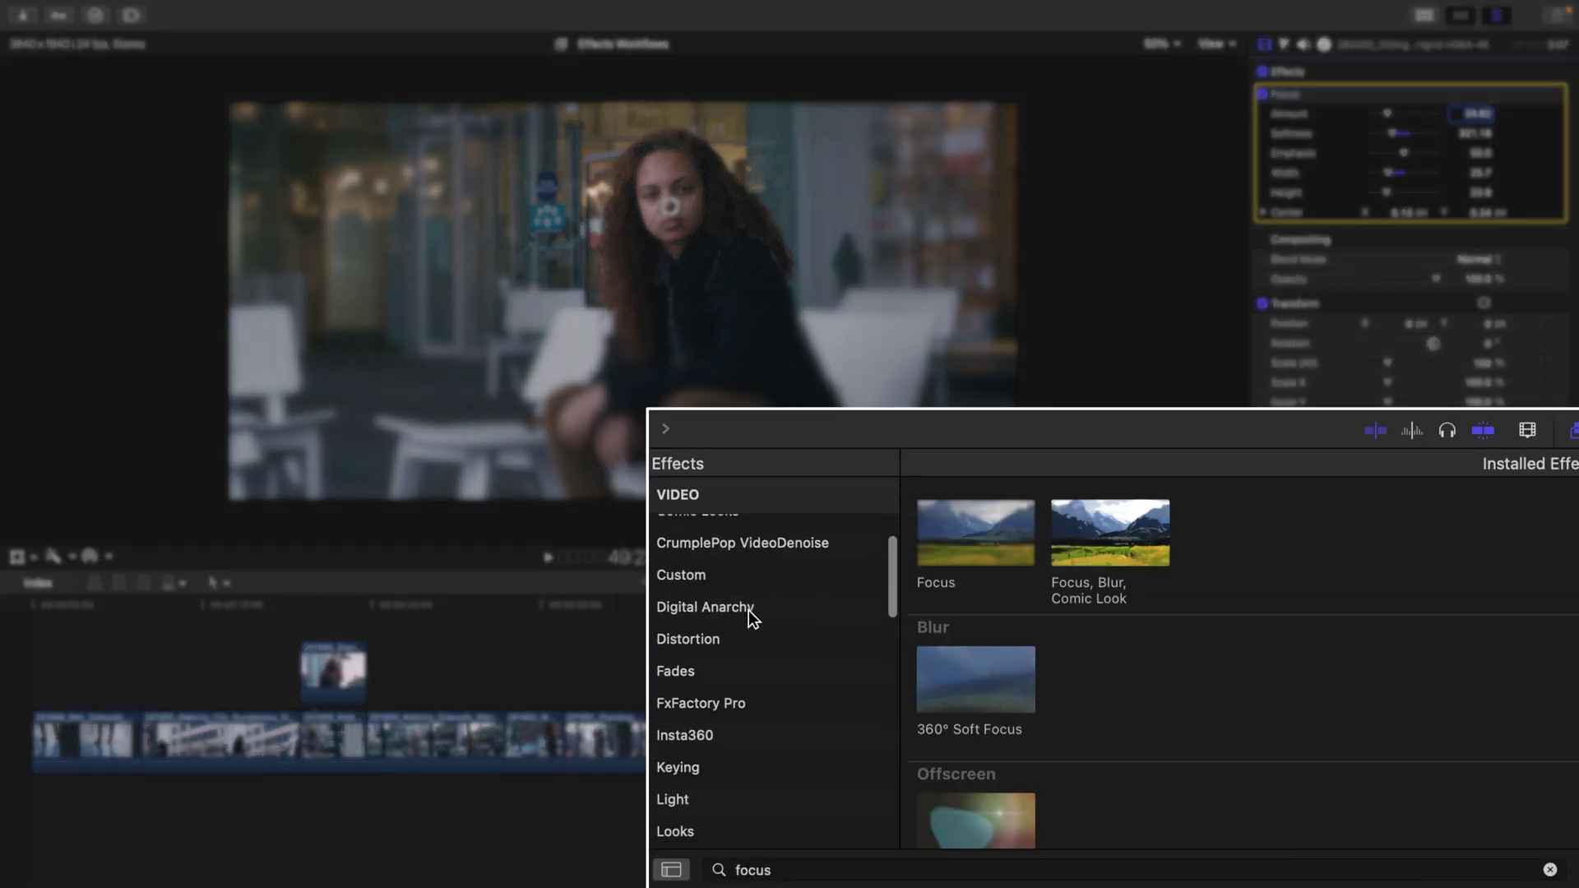
pyautogui.scroll(-2, 748, 610)
pyautogui.click(729, 717)
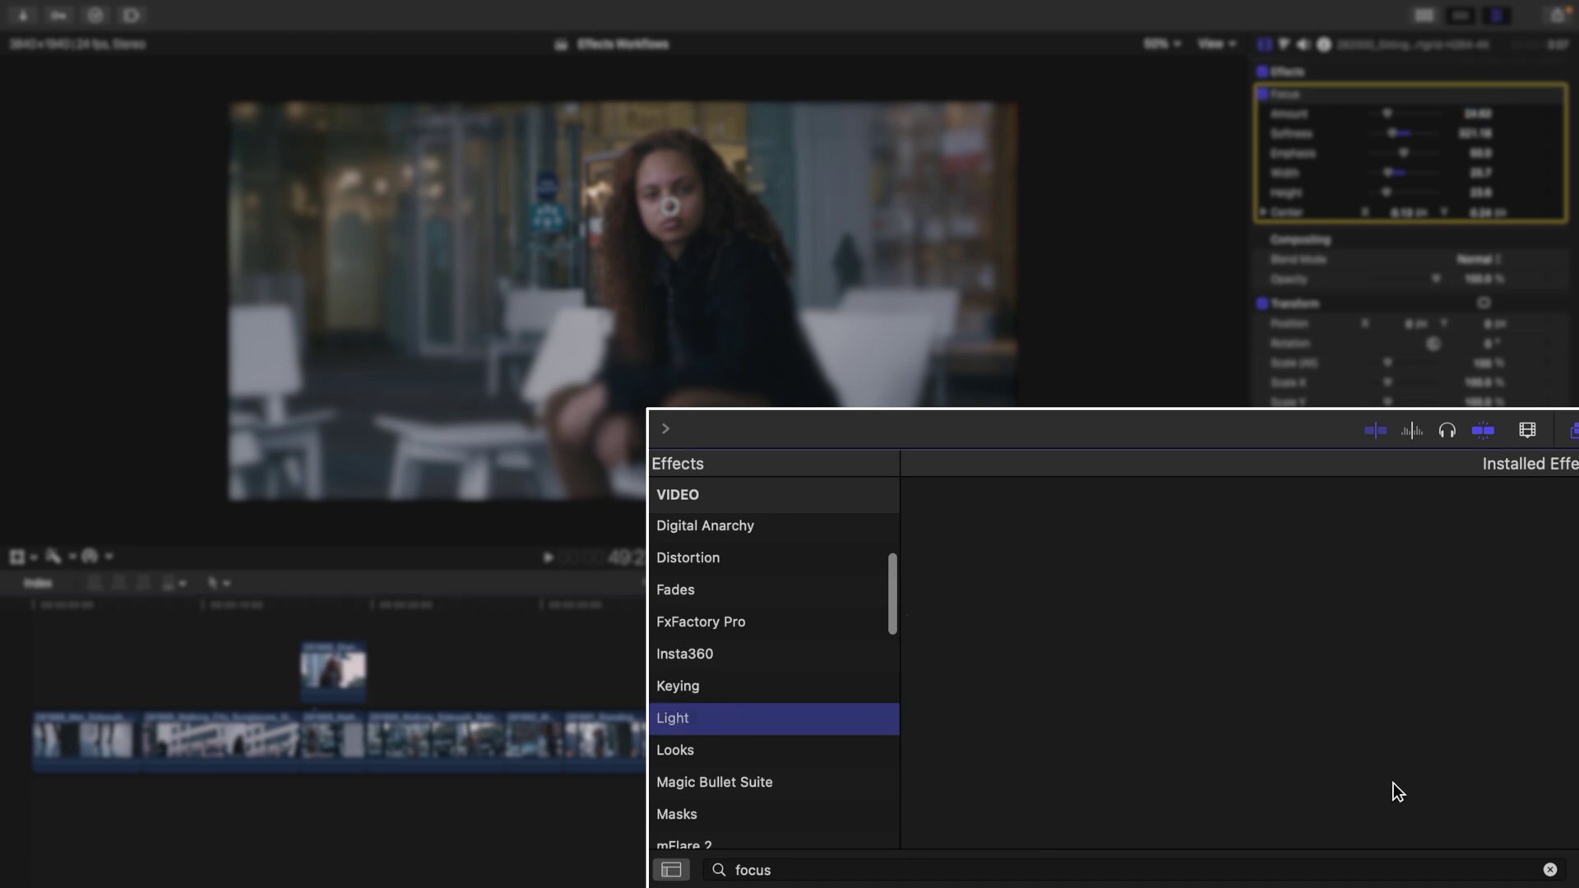
pyautogui.click(1549, 869)
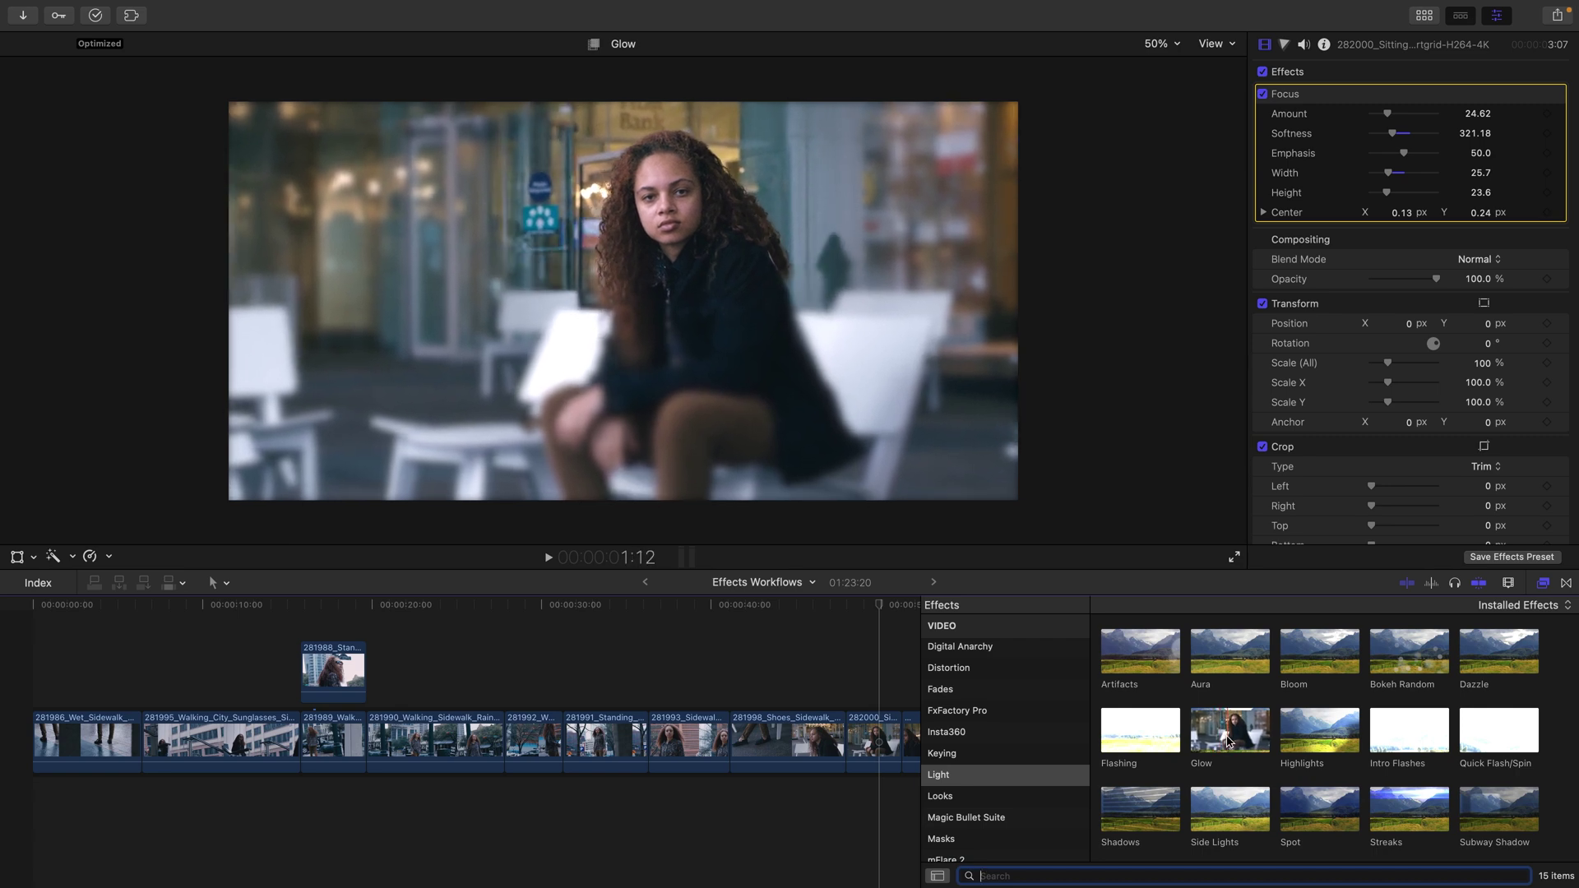
pyautogui.doubleClick(1230, 740)
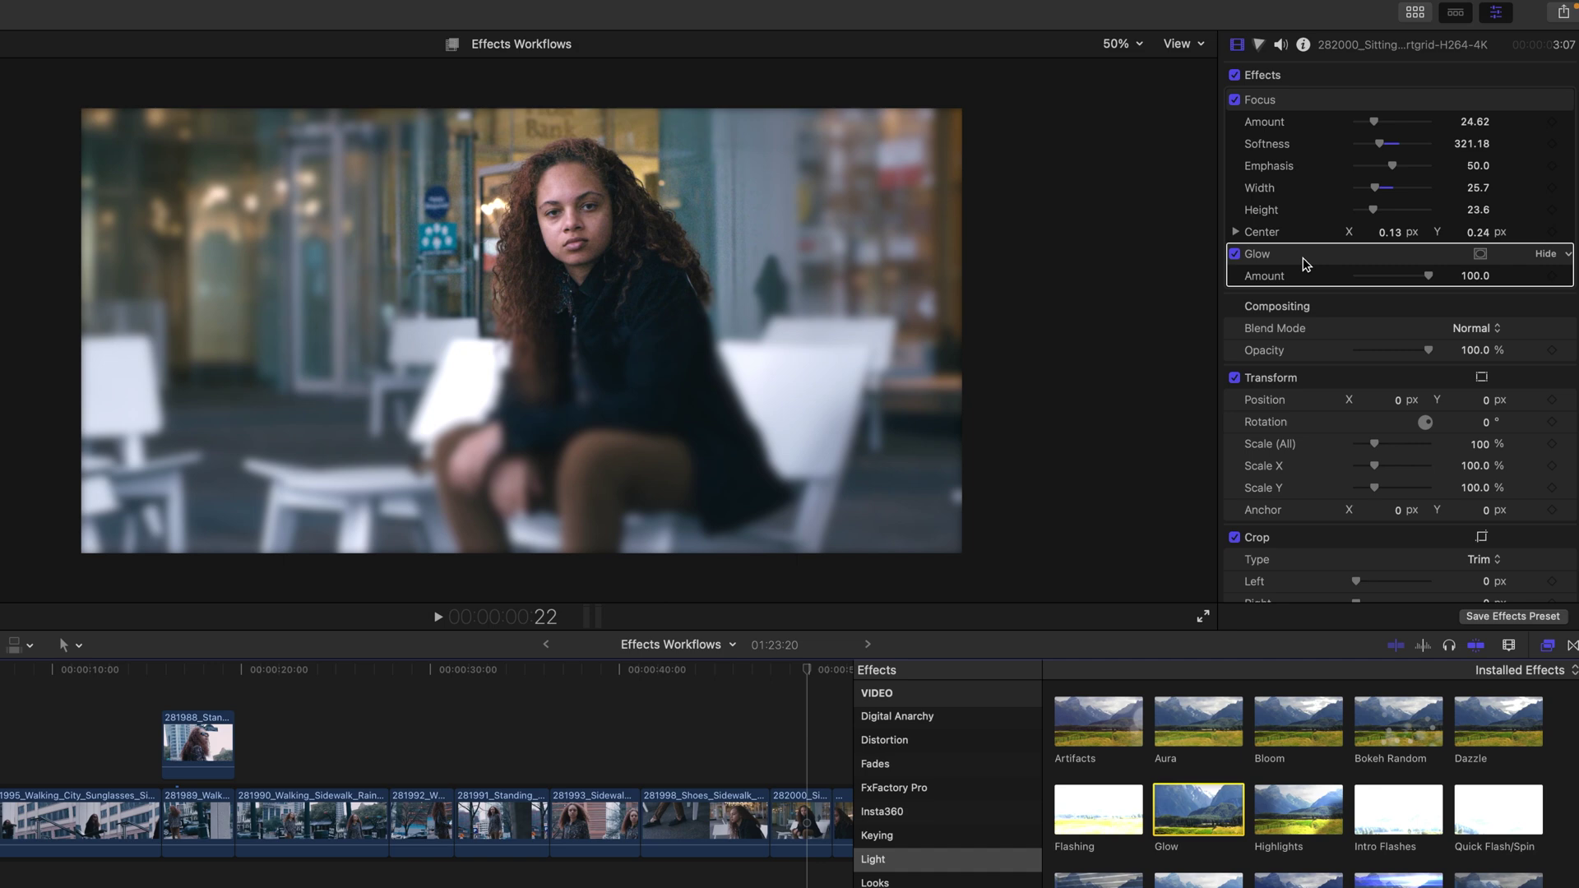
# Reorder the clip's effect stack so Glow sits above Focus
pyautogui.click(1287, 258)
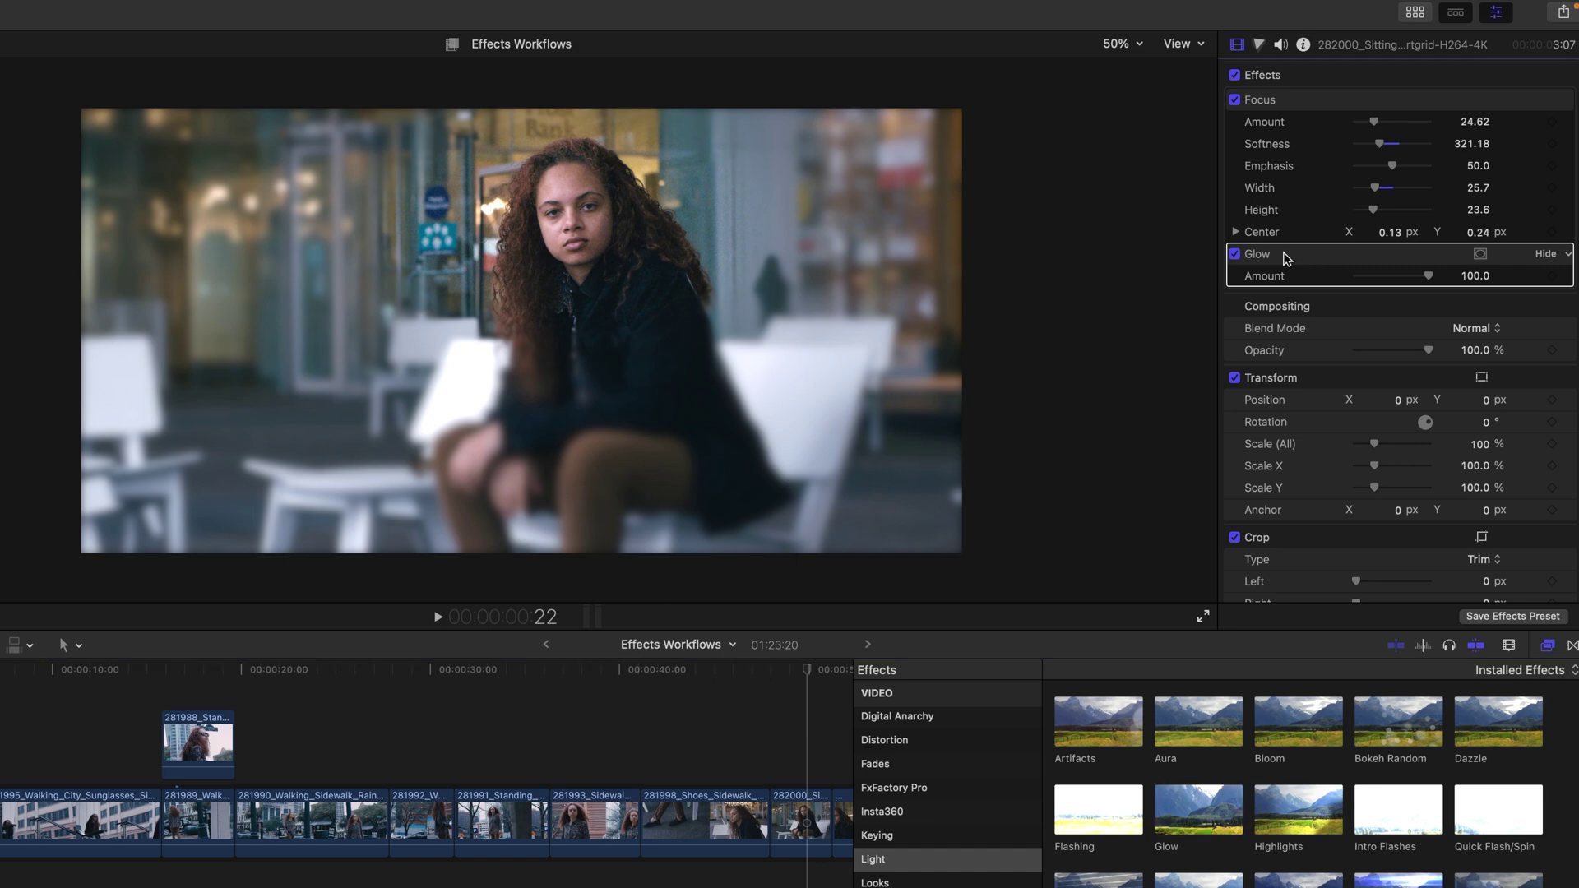
pyautogui.moveTo(1287, 259); pyautogui.dragTo(1286, 91)
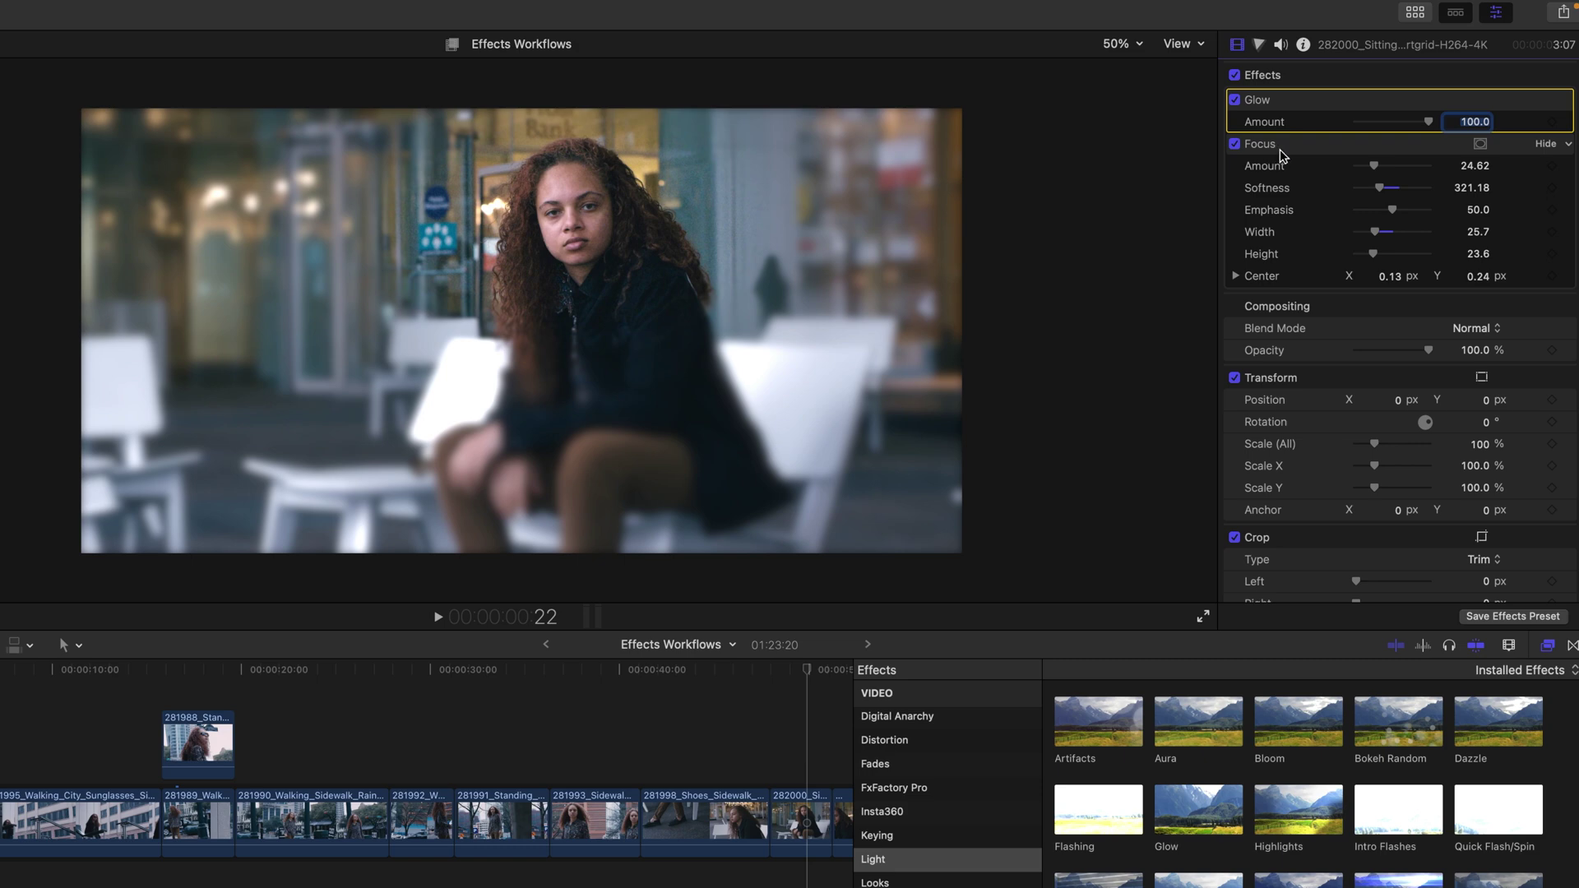
pyautogui.moveTo(1270, 99); pyautogui.dragTo(1262, 255)
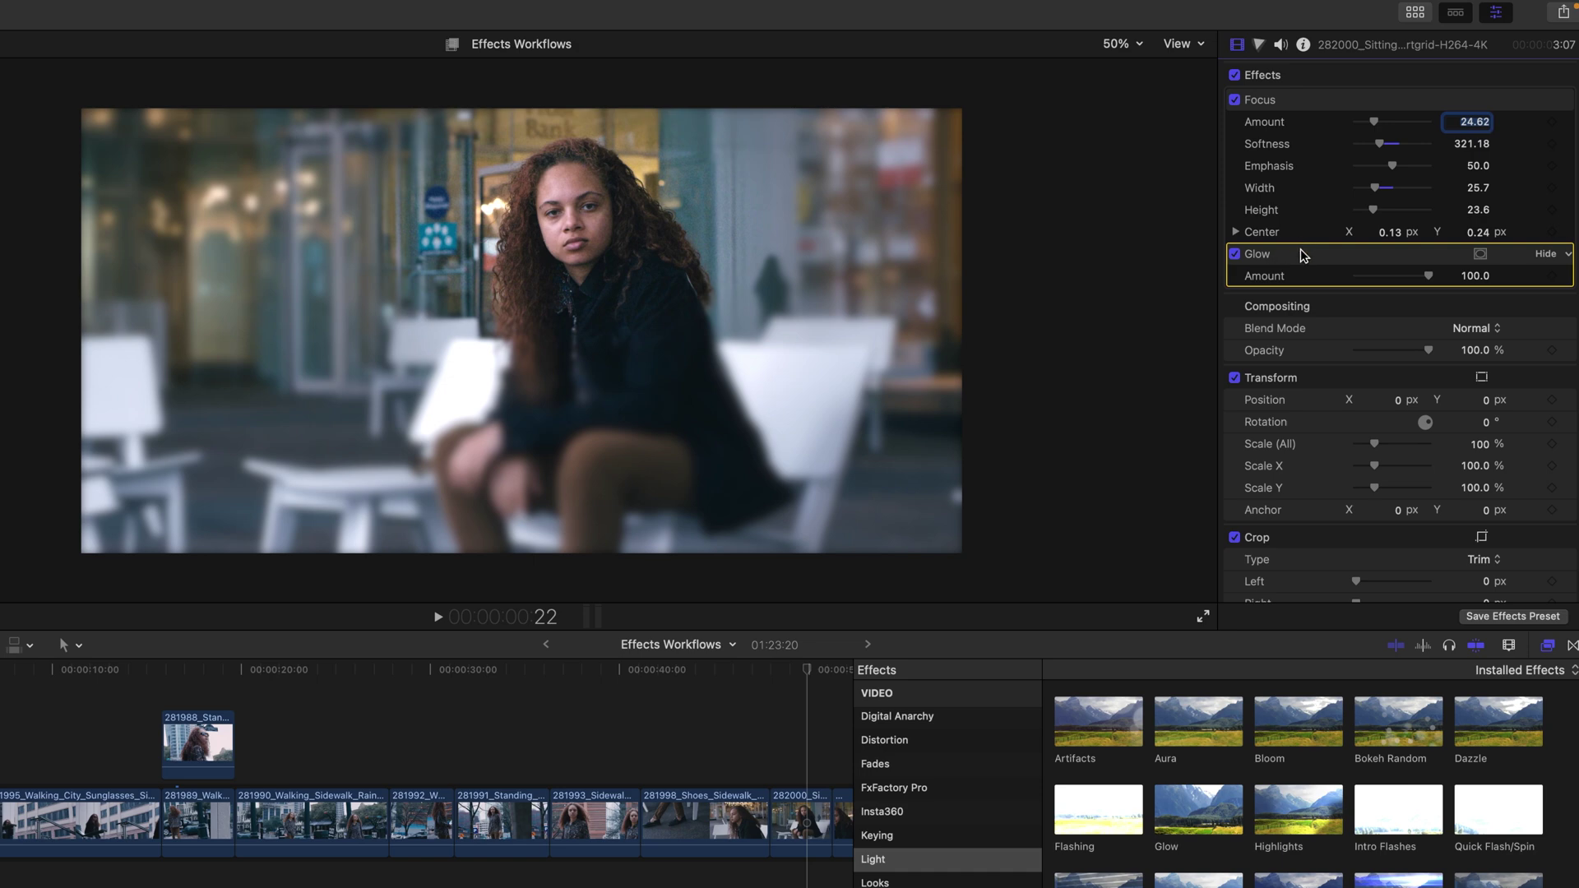
pyautogui.moveTo(1298, 258); pyautogui.dragTo(1278, 106)
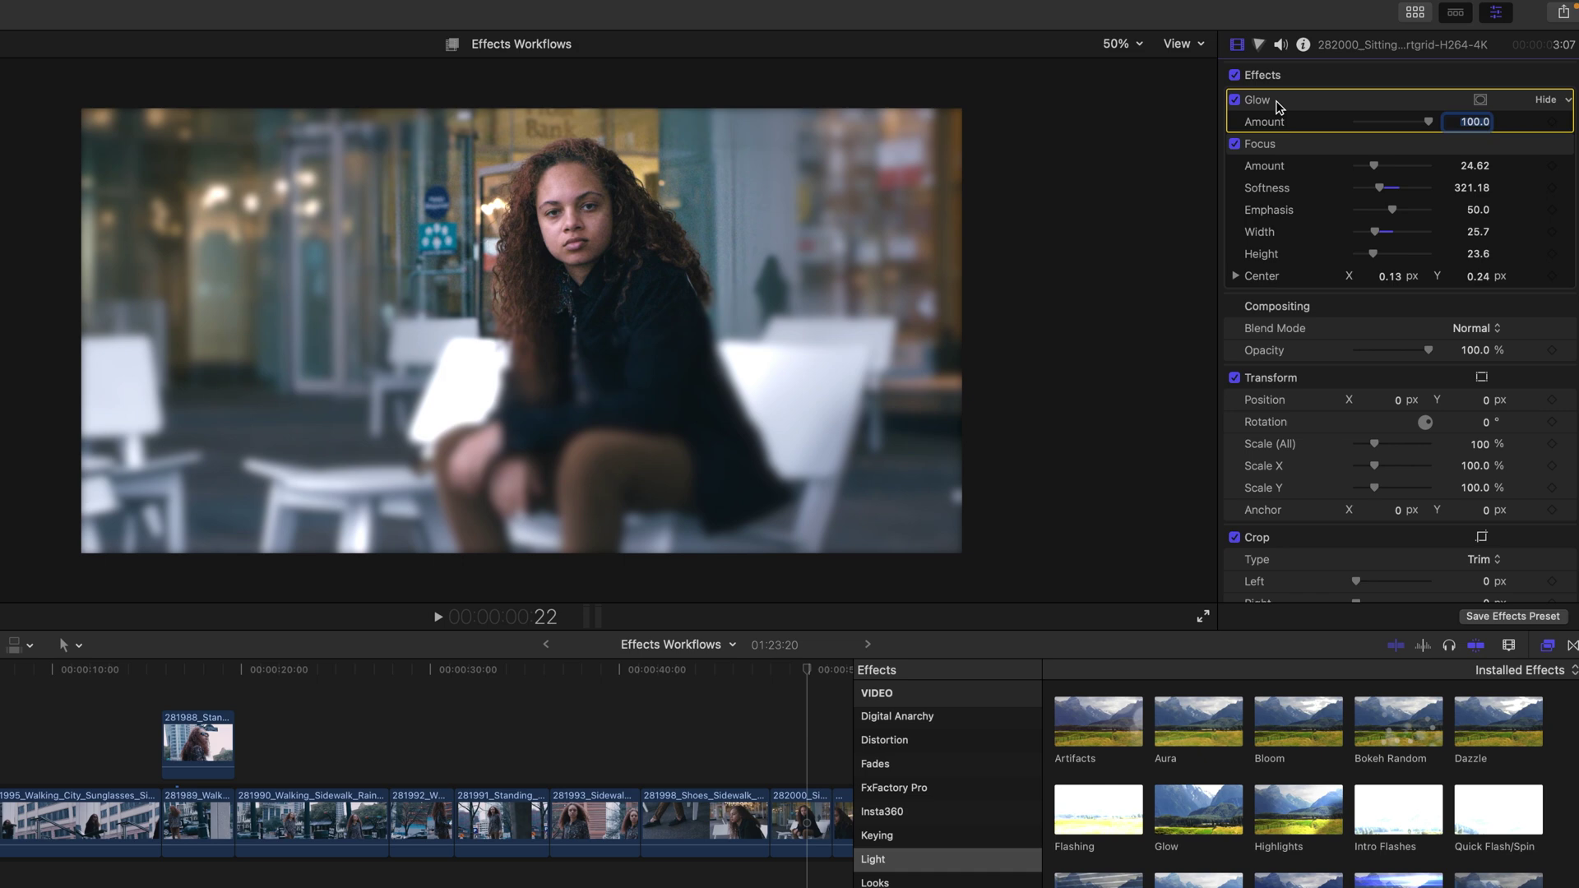
pyautogui.click(1235, 75)
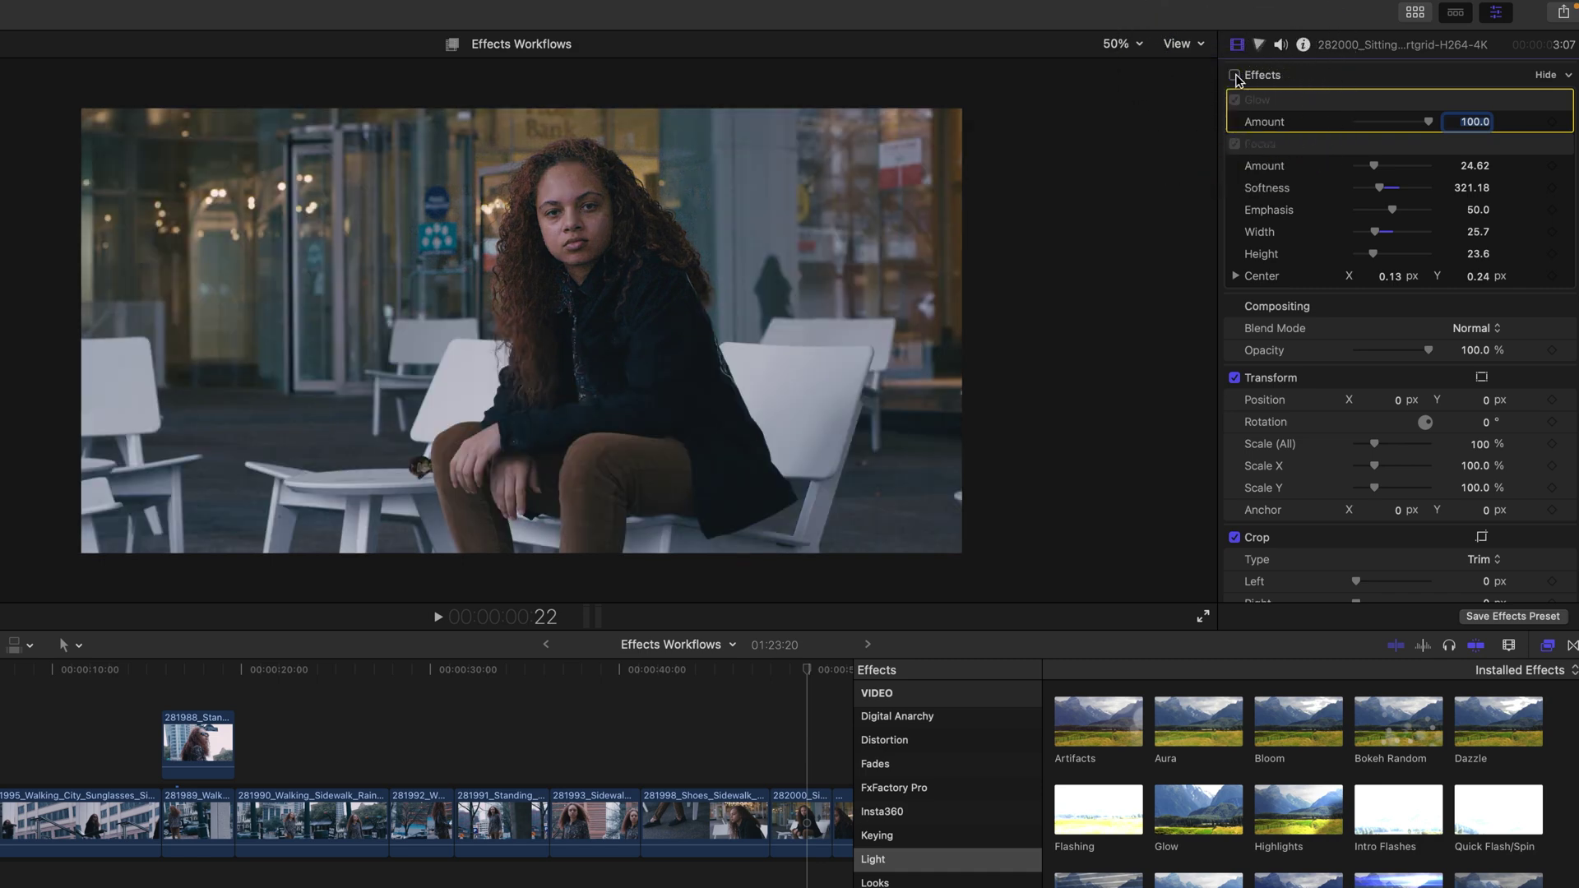
pyautogui.click(1236, 74)
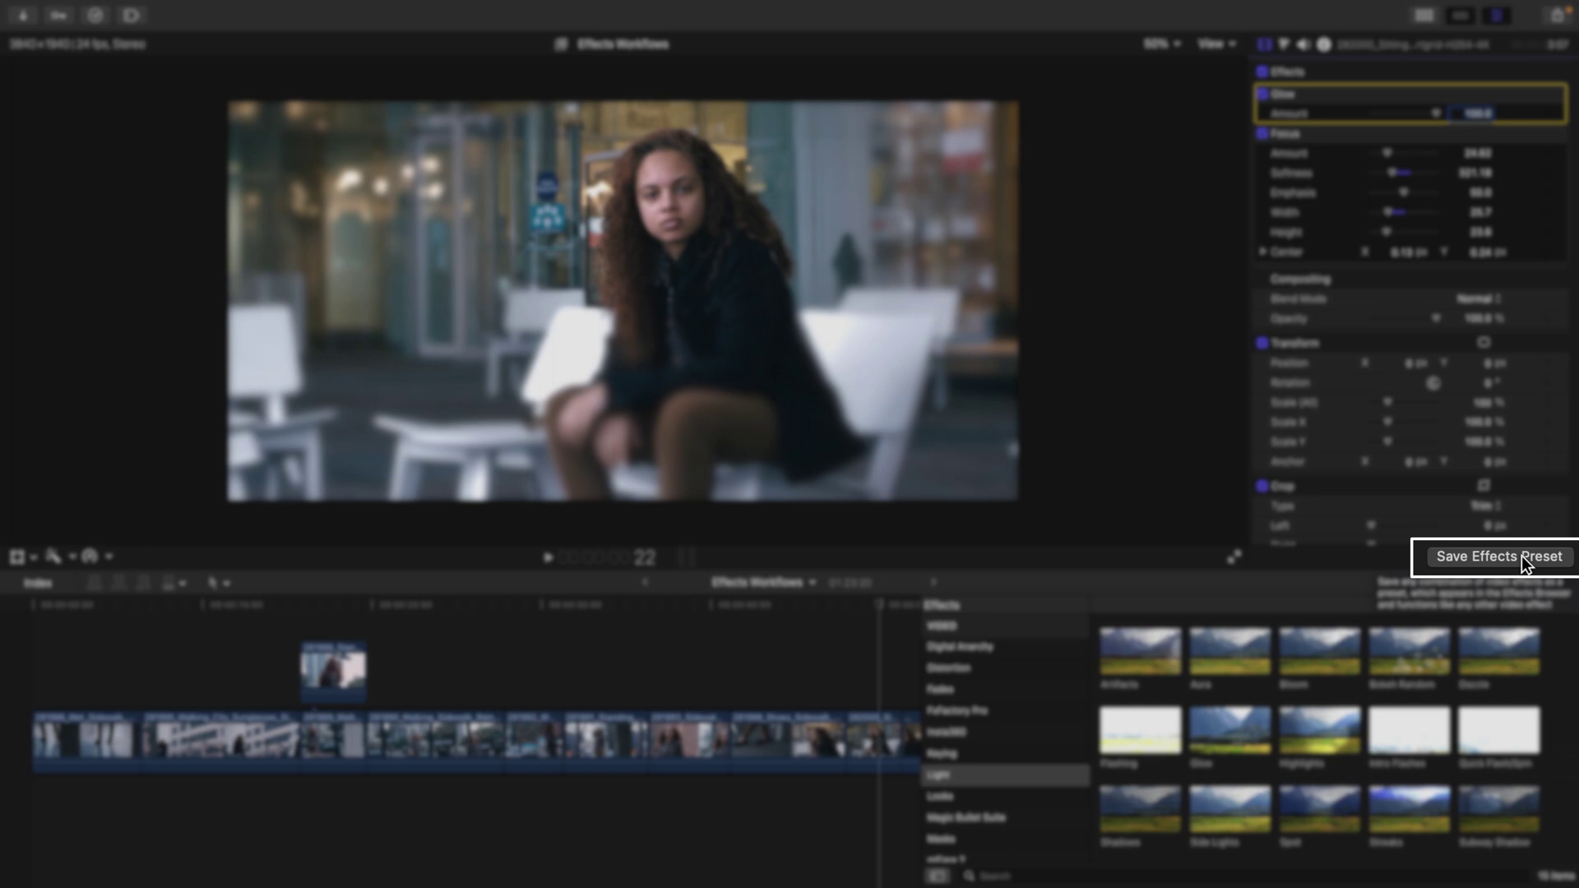
# Start a new effects preset named 'Focus and Glow' and open its Category list
pyautogui.click(1522, 555)
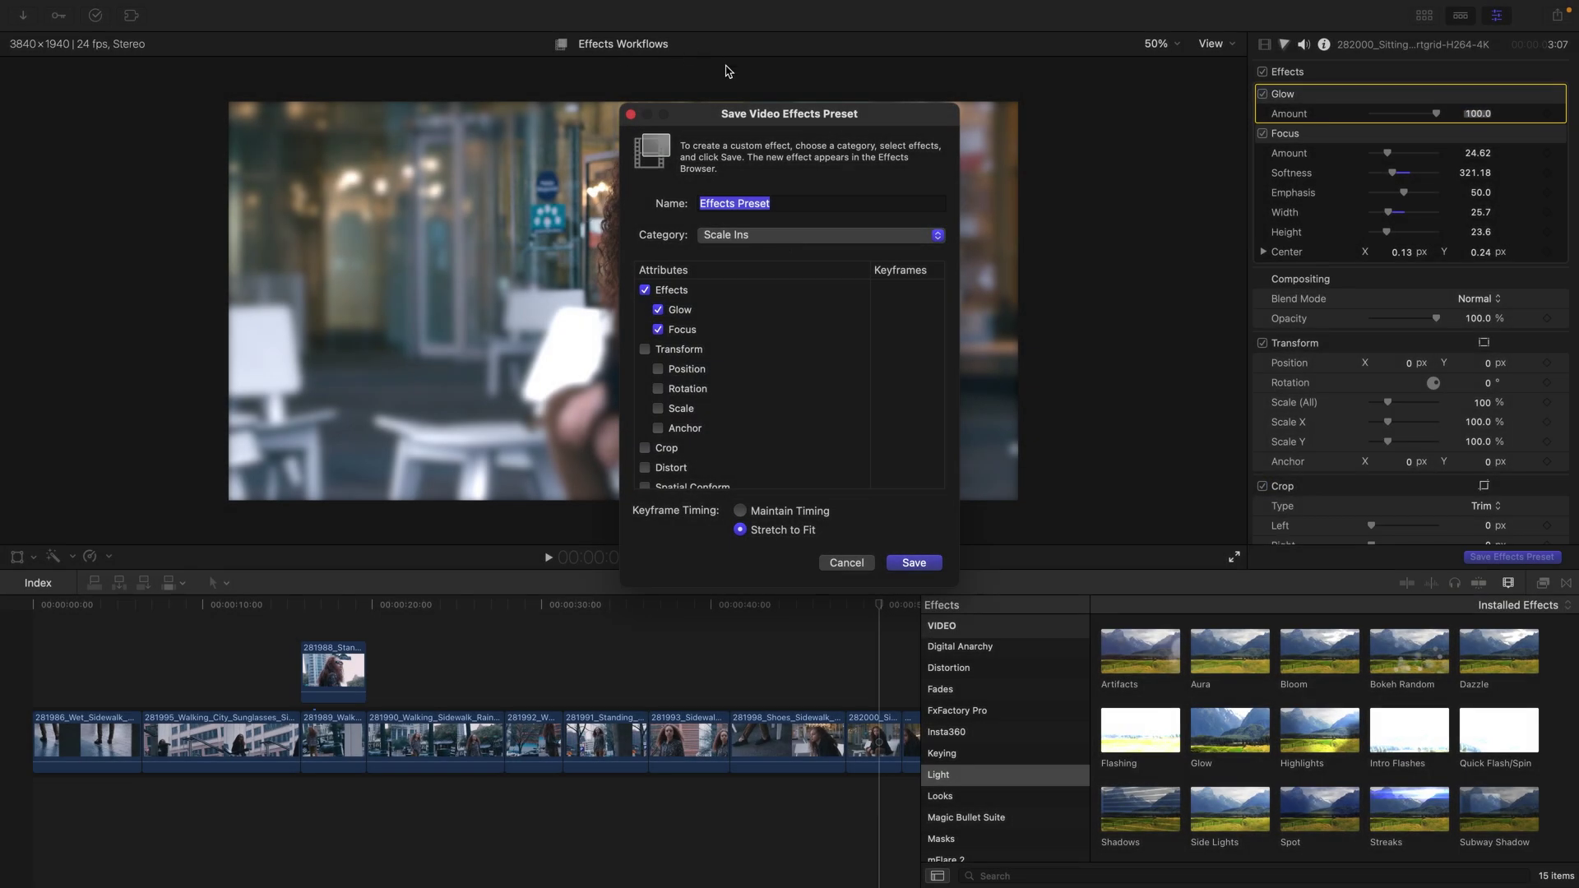
pyautogui.moveTo(756, 115); pyautogui.dragTo(703, 117)
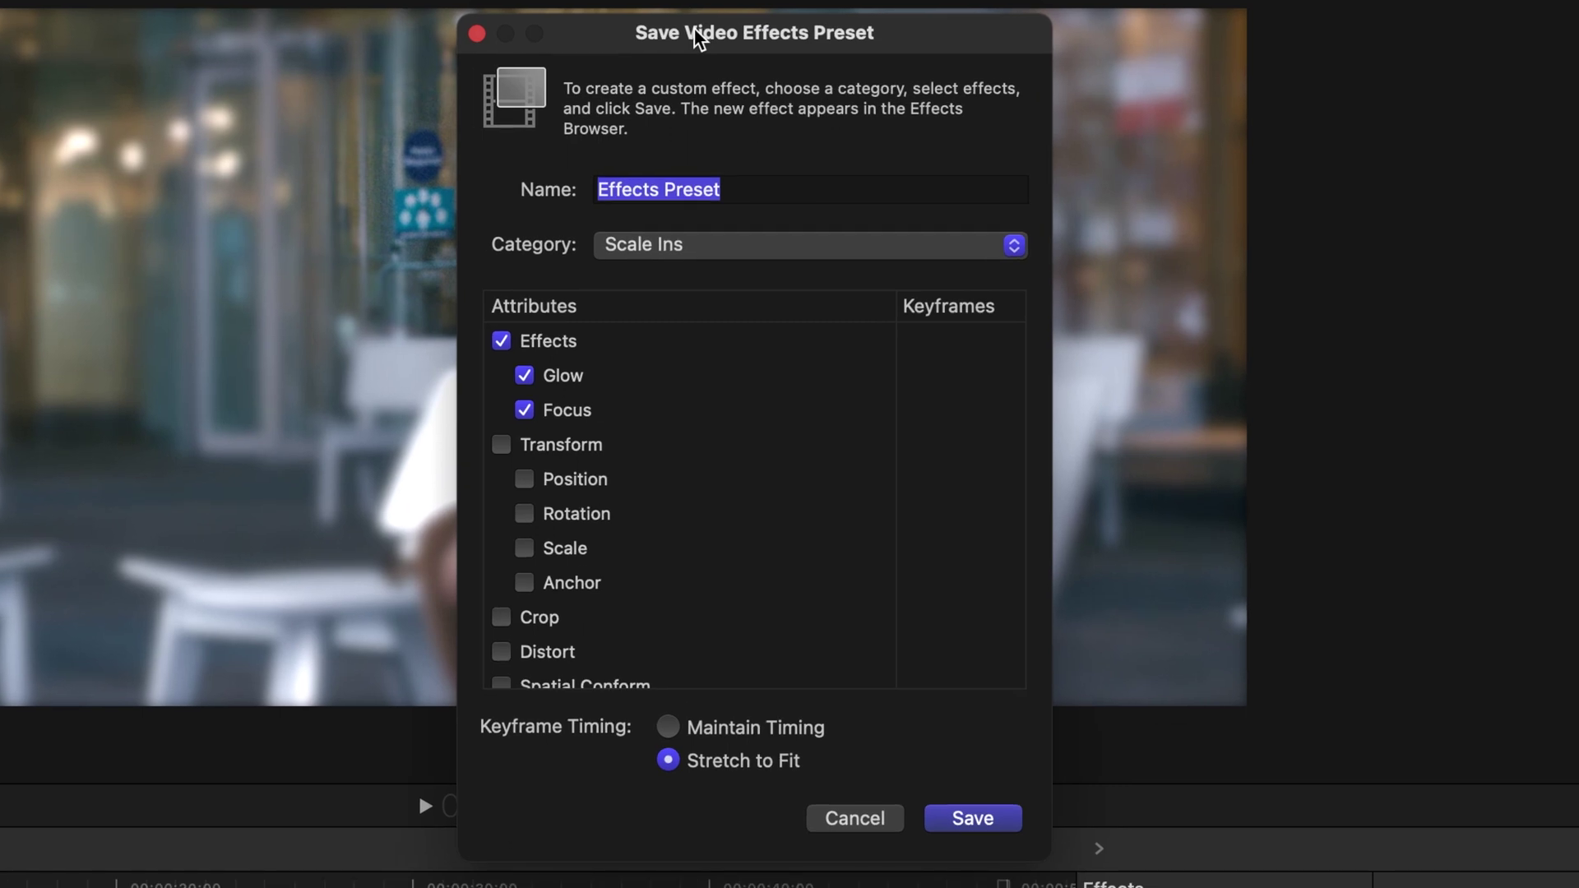
pyautogui.click(737, 188)
pyautogui.moveTo(736, 188); pyautogui.dragTo(597, 187)
pyautogui.write('Foc')
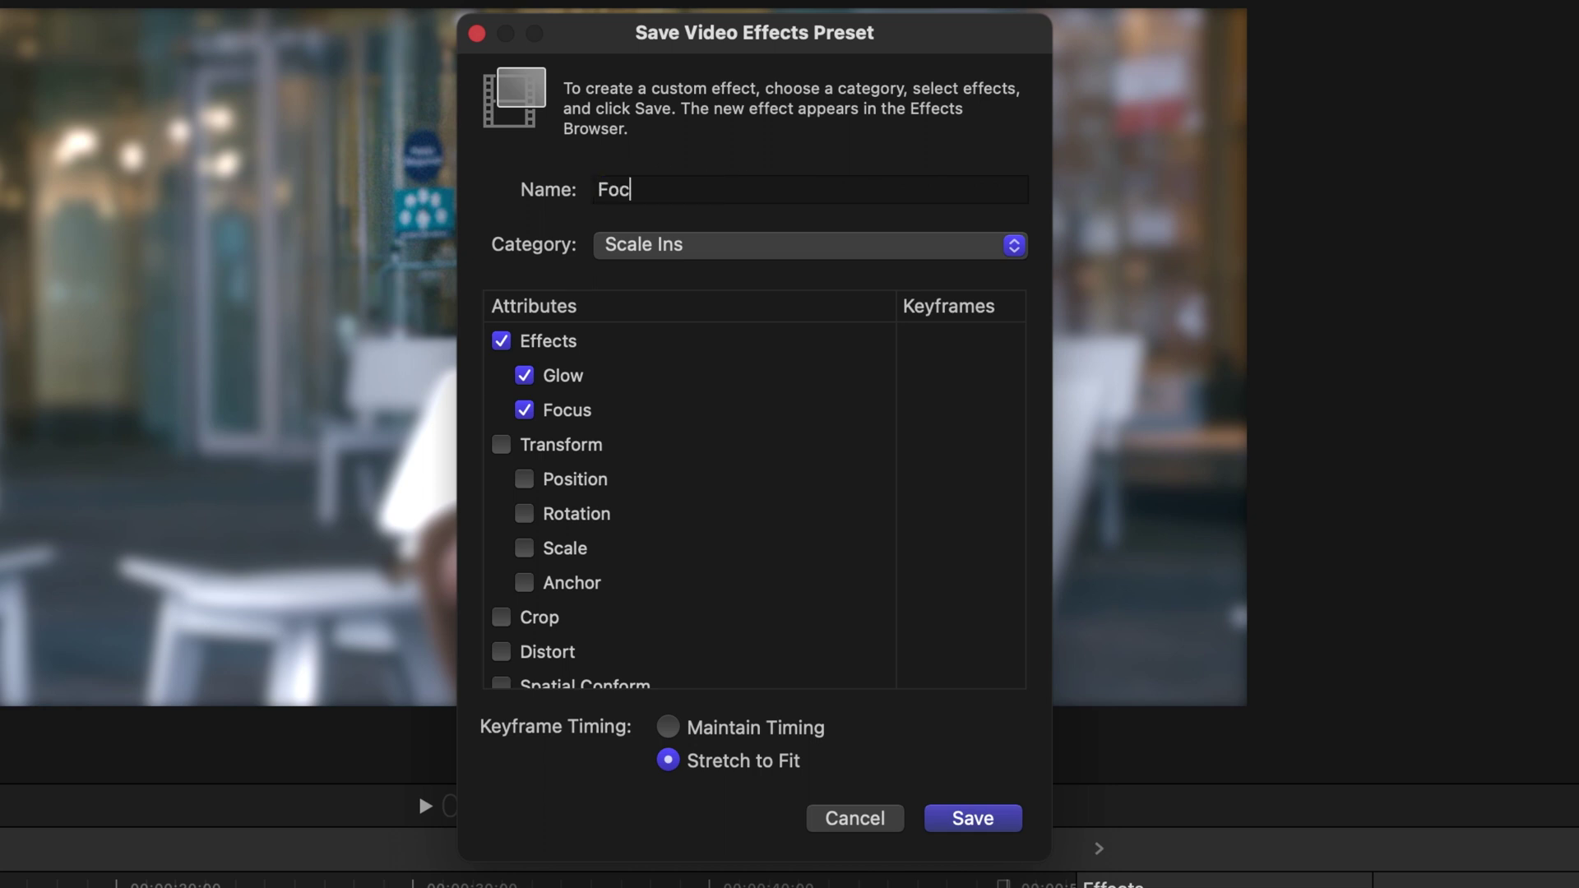
pyautogui.write('us and Glow')
pyautogui.click(705, 241)
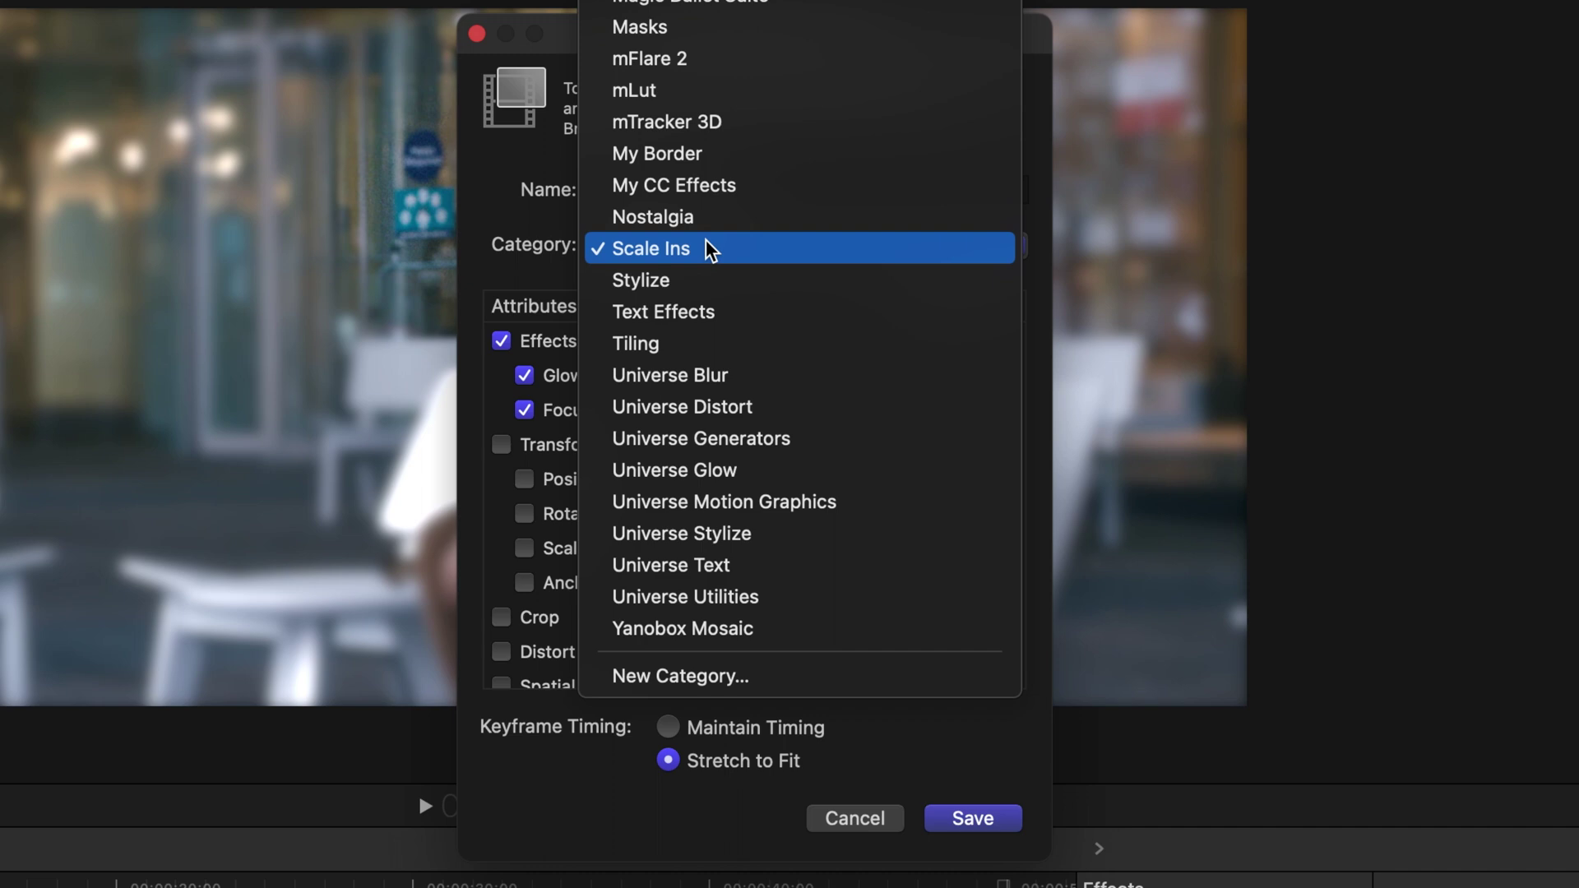
# Create the category 'My Fav Effects' for the preset and review its attributes
pyautogui.click(776, 670)
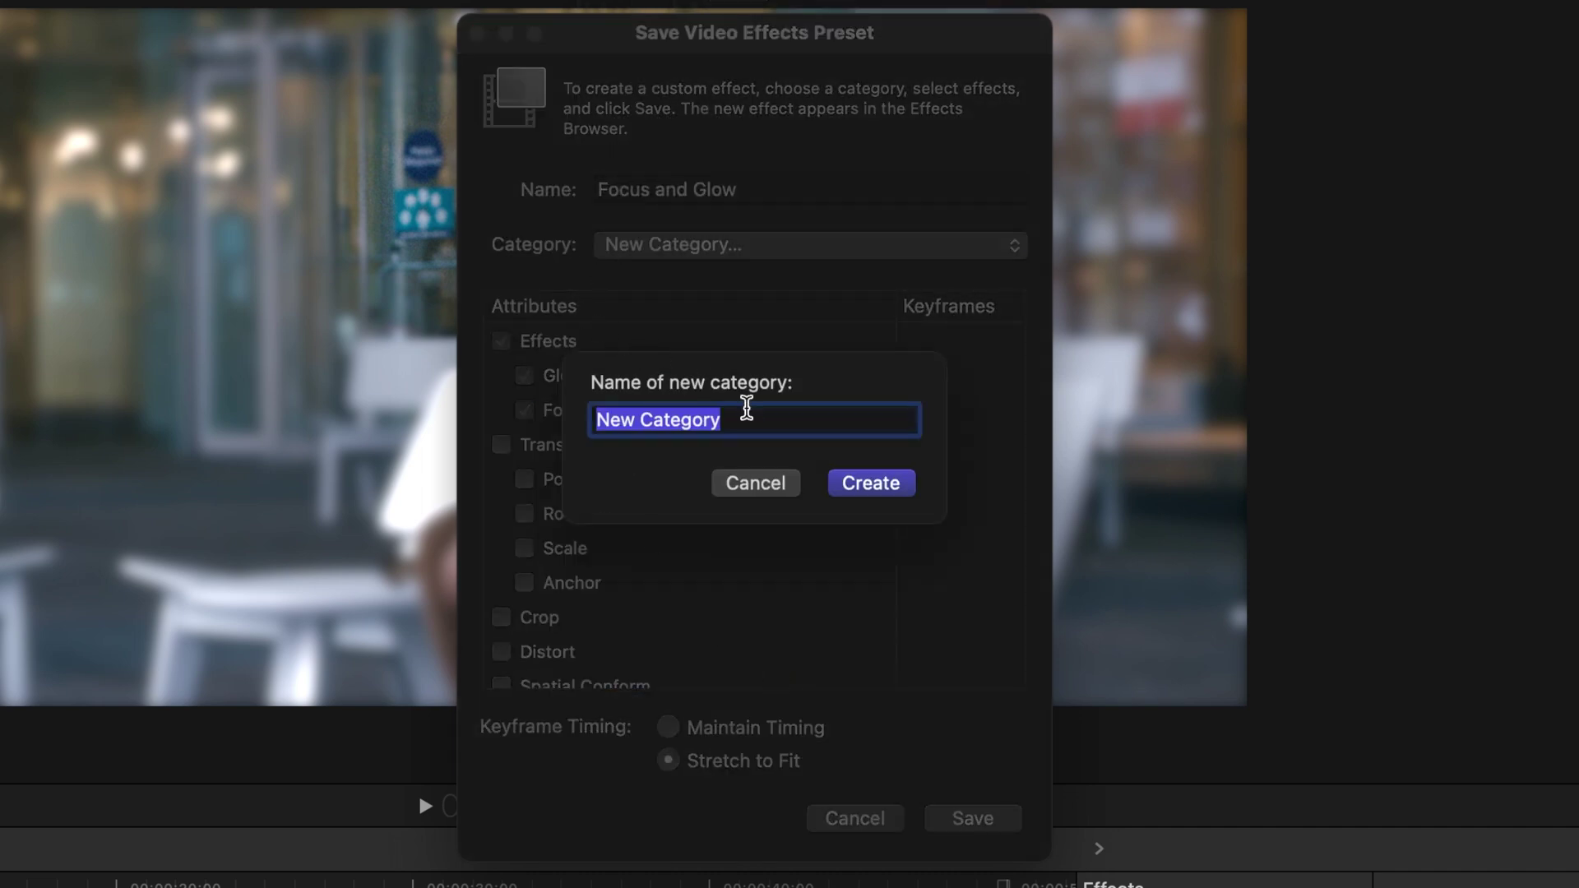
pyautogui.write('My Fav ')
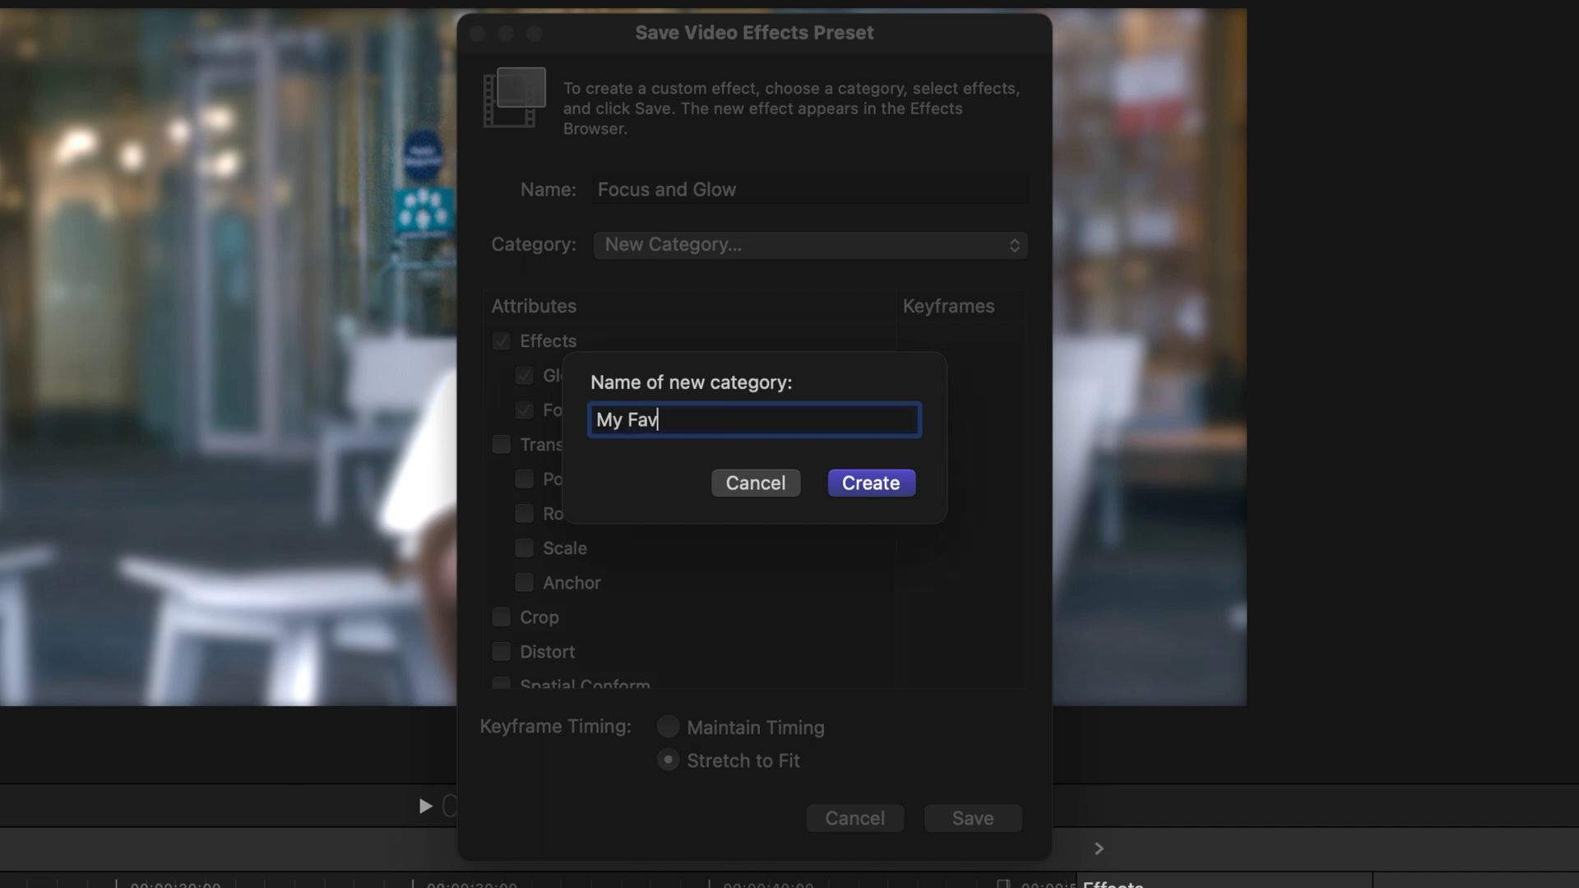
pyautogui.write('Effects')
pyautogui.click(896, 486)
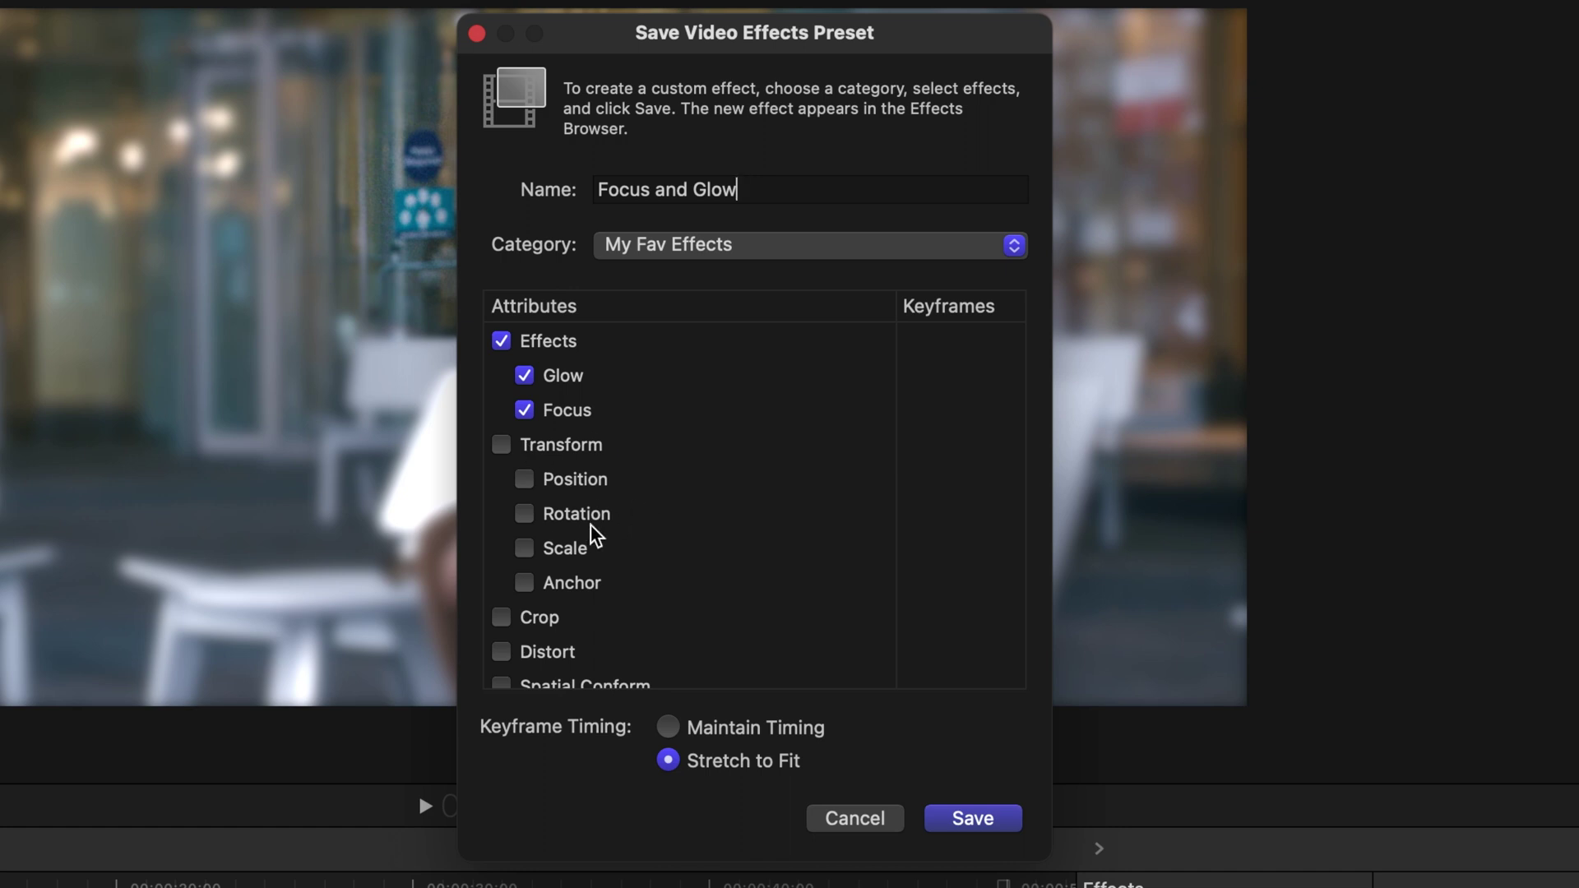
pyautogui.scroll(-2, 592, 534)
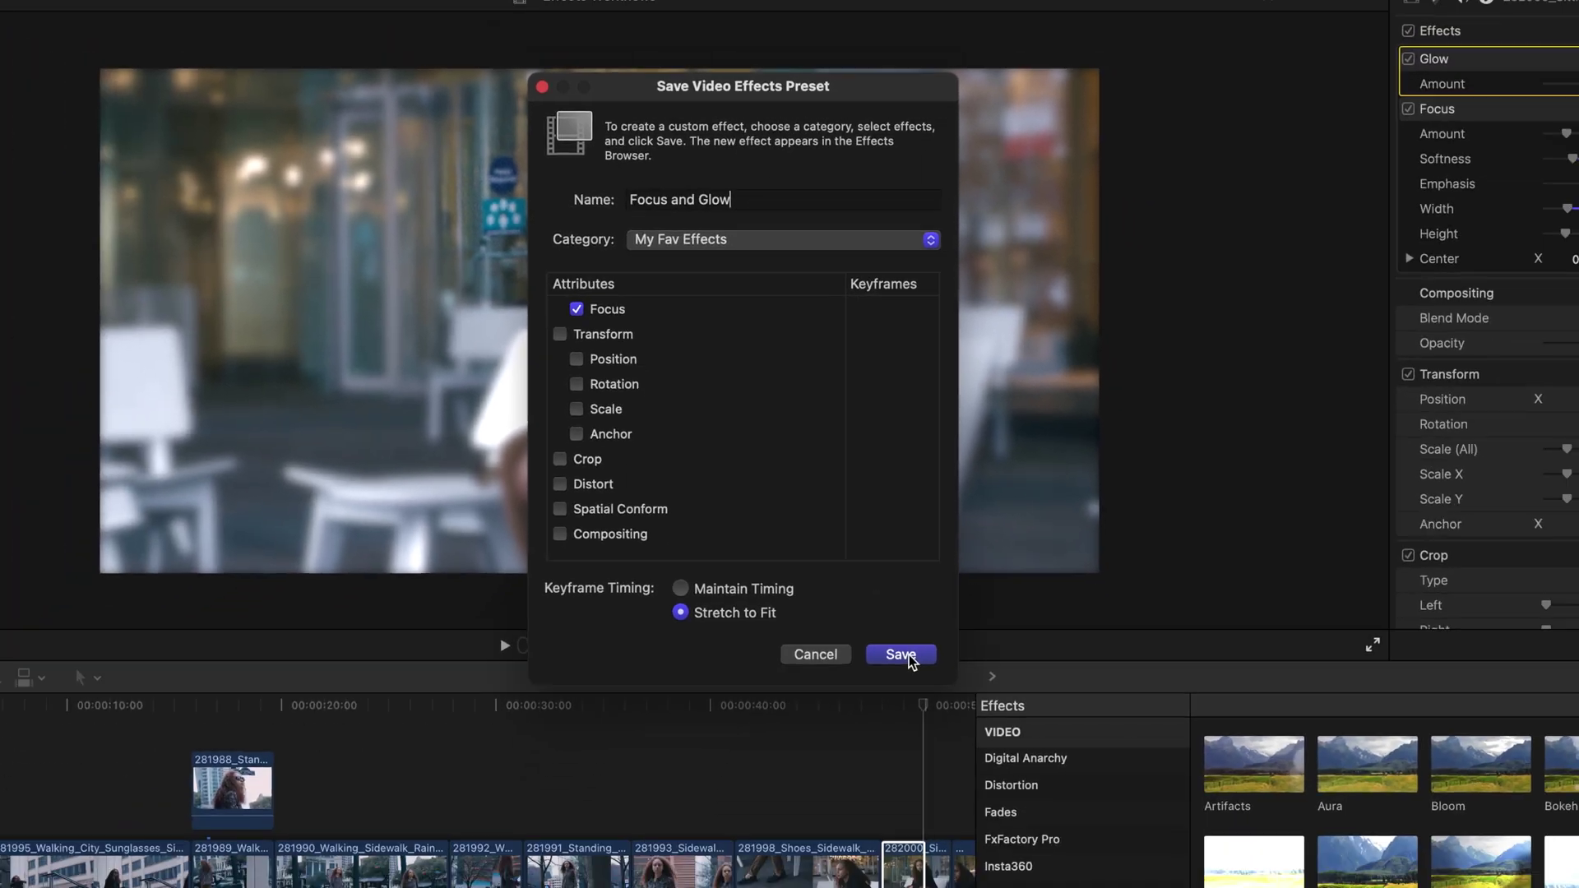
# Save the preset, select the last timeline clip, and show the My Fav Effects category
pyautogui.click(972, 818)
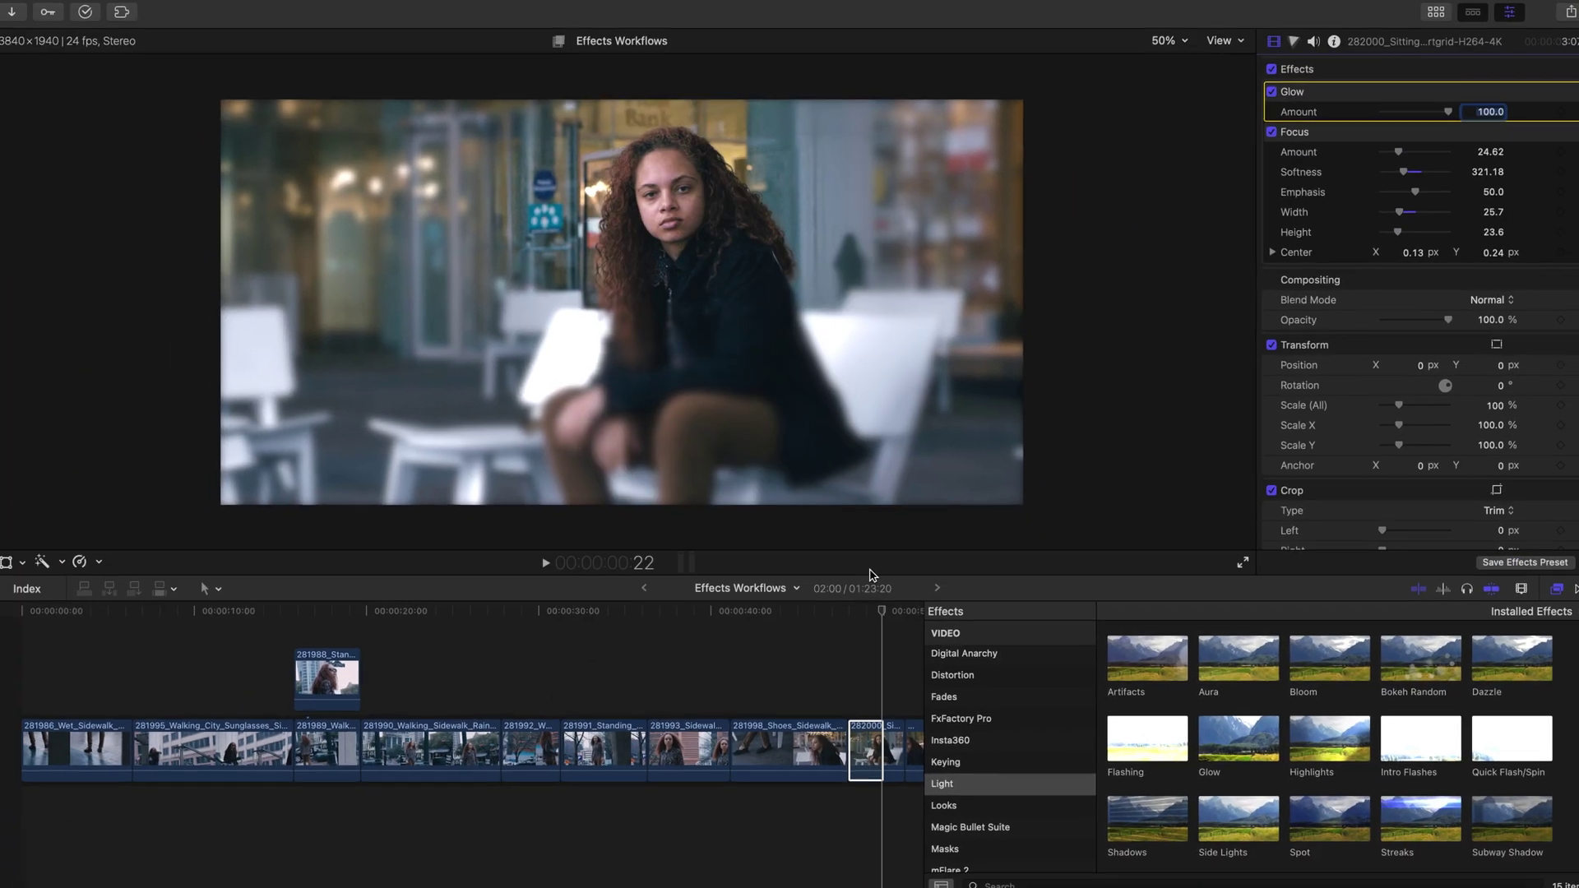
pyautogui.click(865, 744)
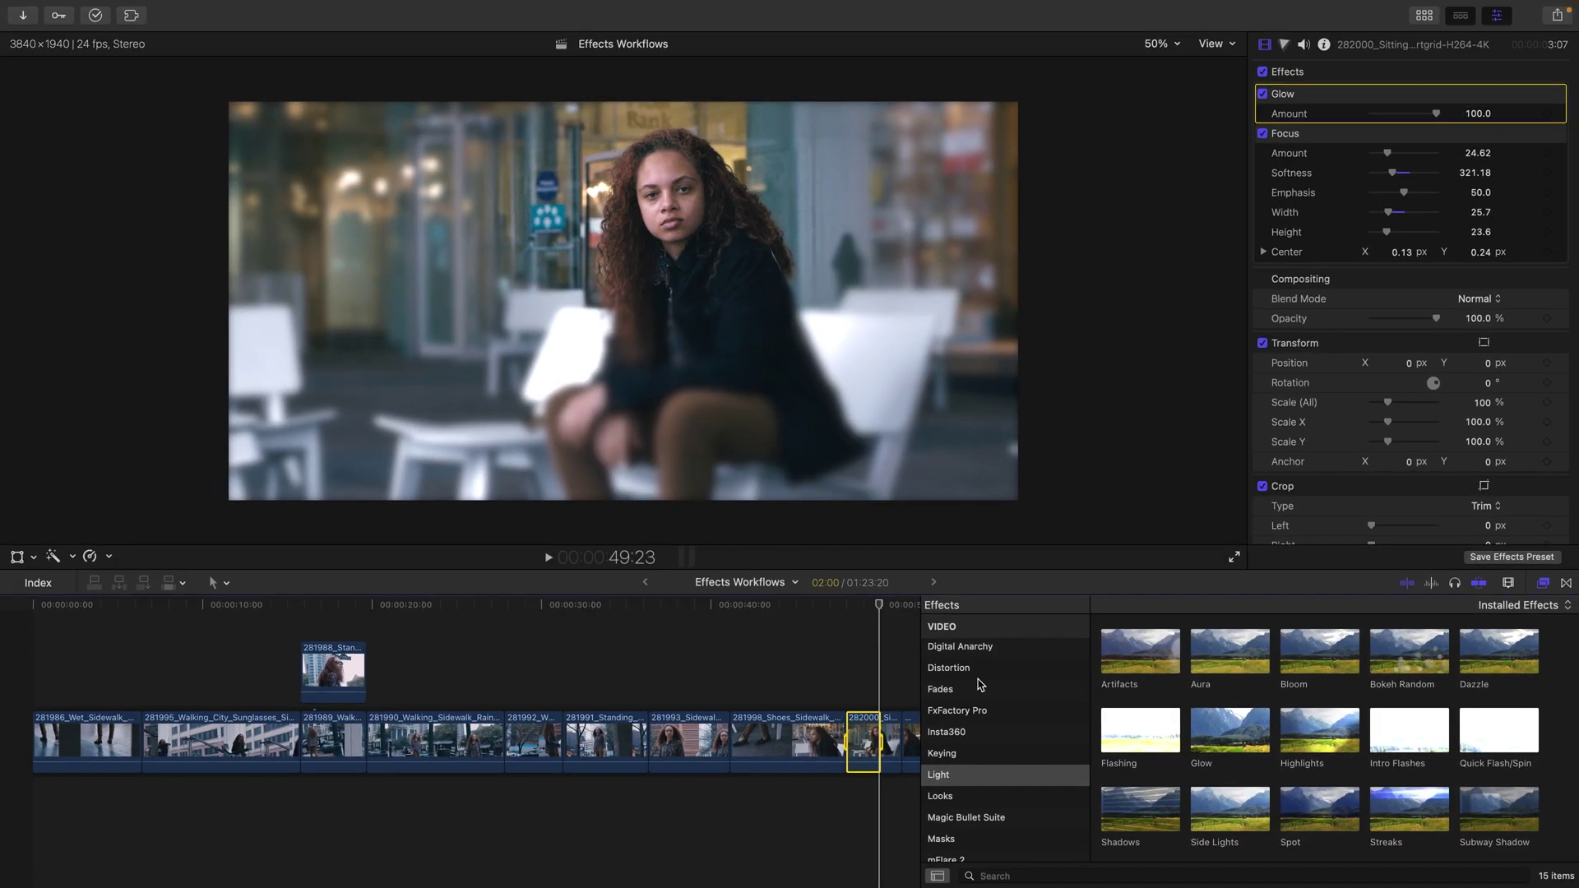
pyautogui.scroll(-4, 980, 685)
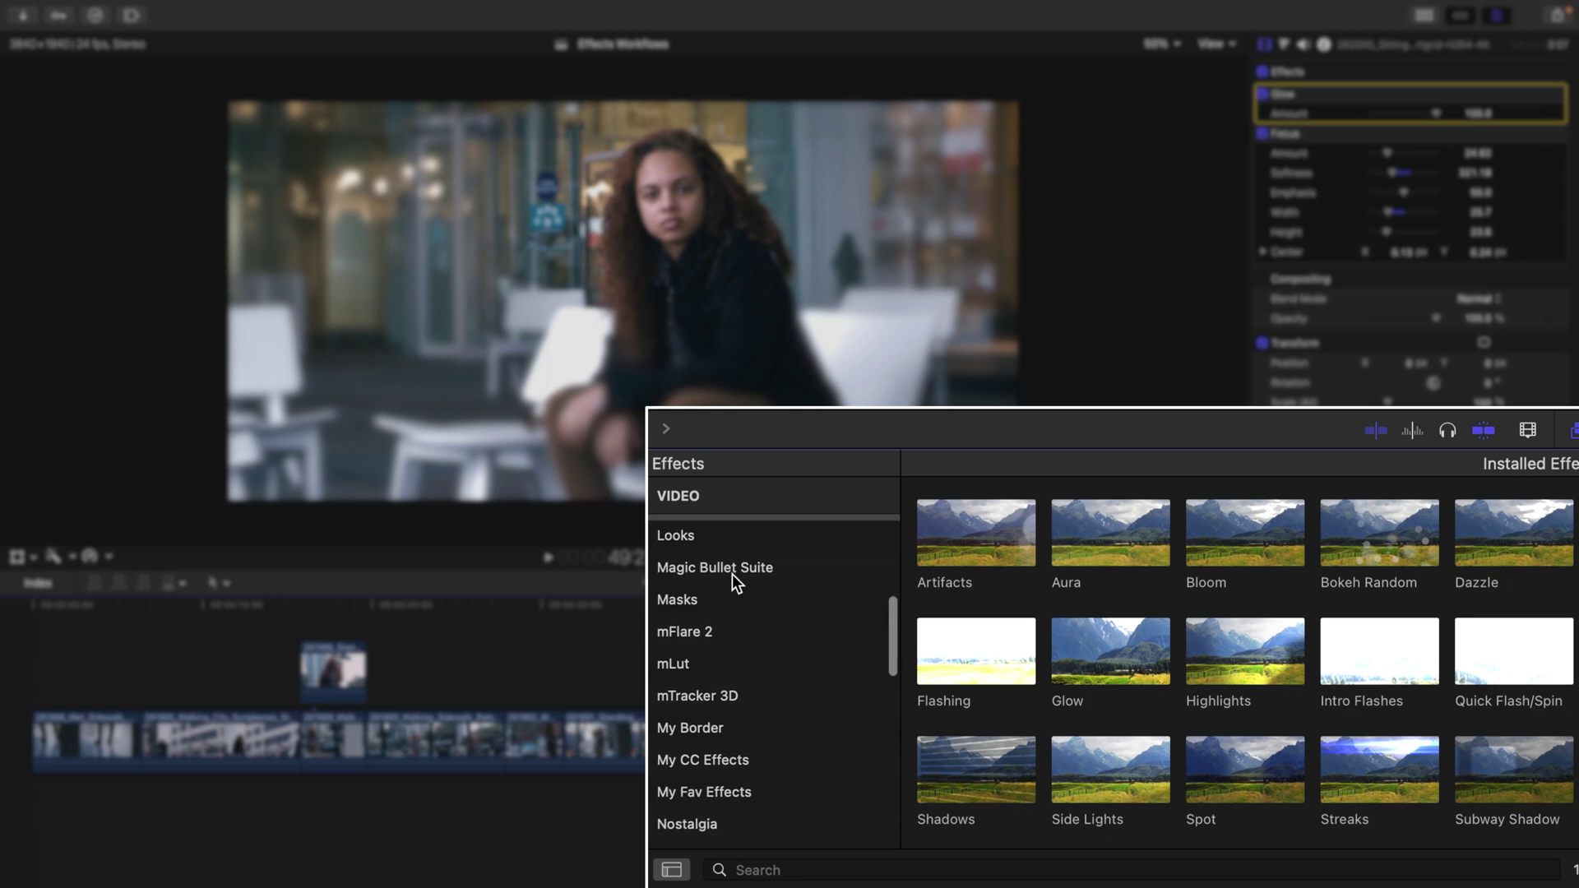
pyautogui.scroll(-1, 722, 731)
pyautogui.click(724, 736)
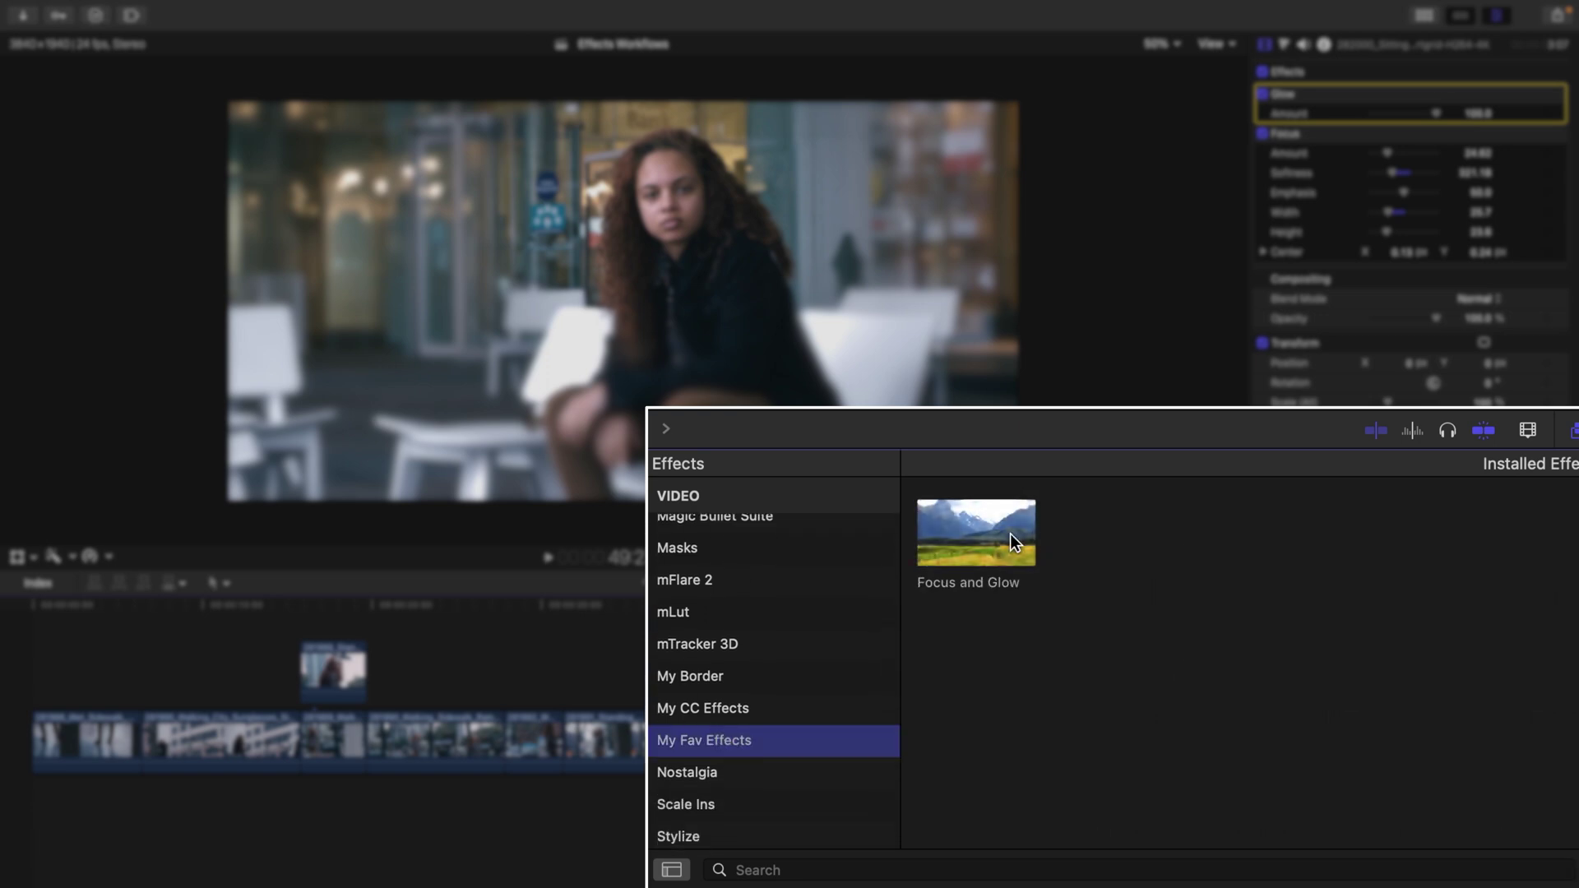
pyautogui.hscroll(3, 321, 699)
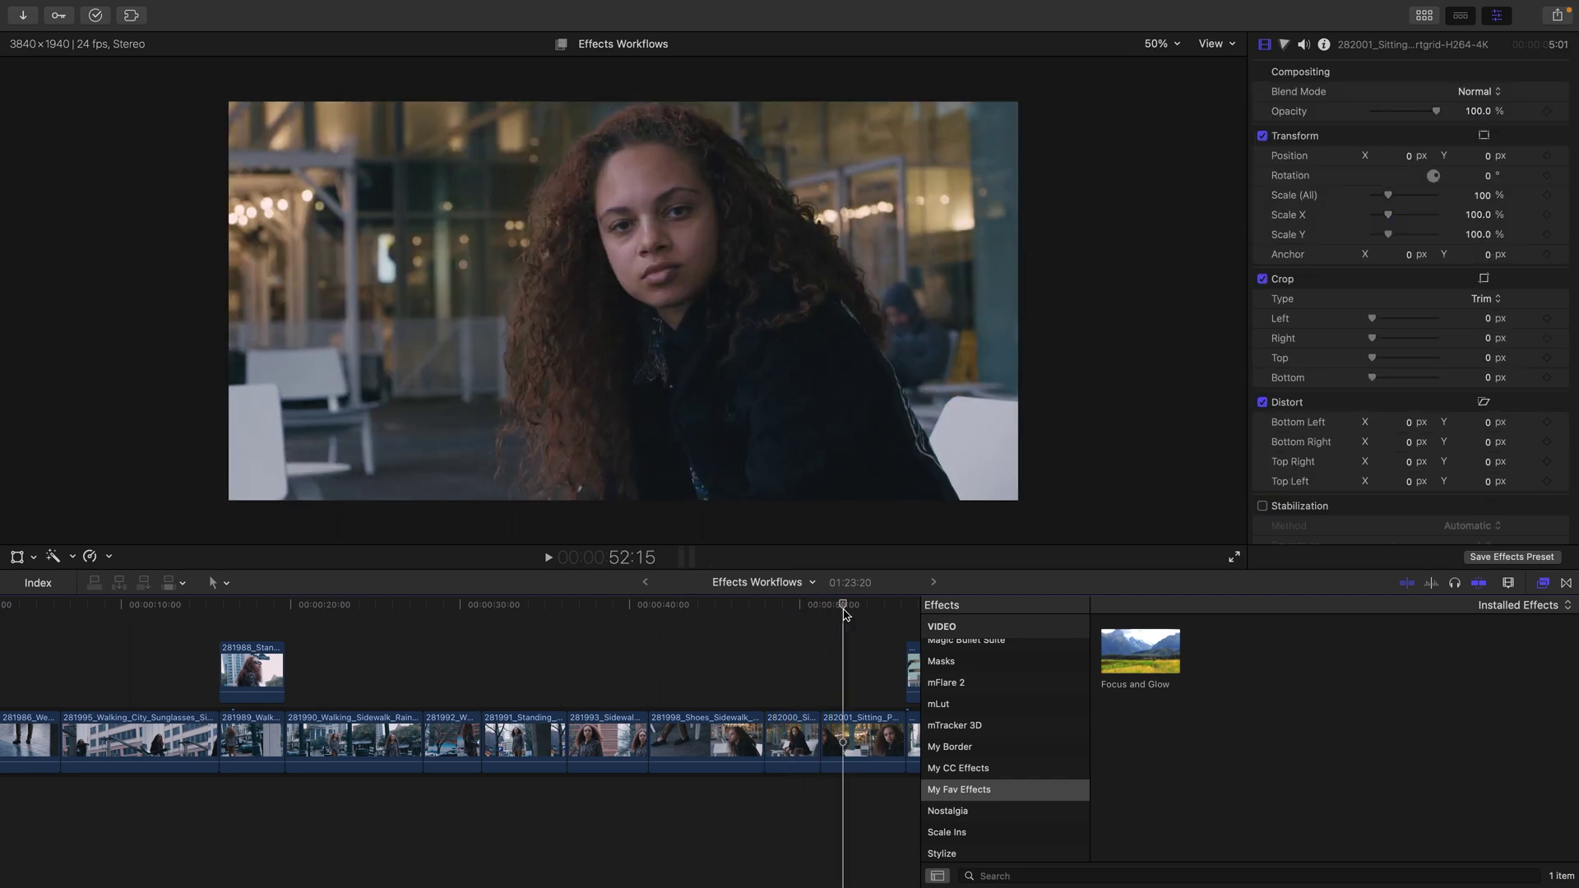
# Apply Focus and Glow to the sitting clip and lower its Glow amount to 61.46
pyautogui.doubleClick(1150, 652)
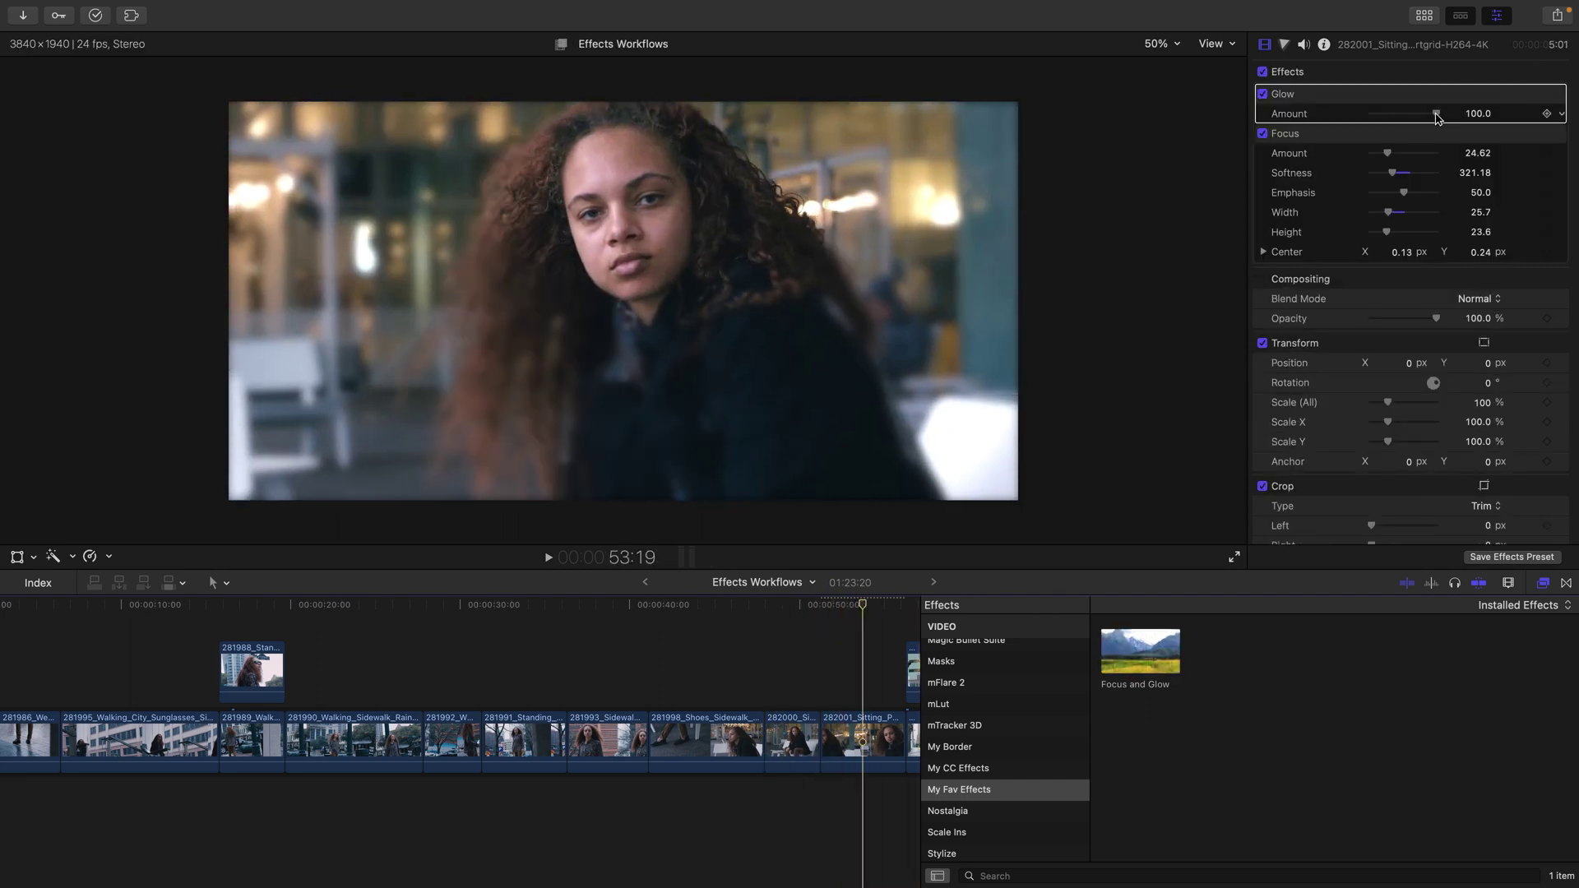
pyautogui.moveTo(1437, 116); pyautogui.dragTo(1416, 117)
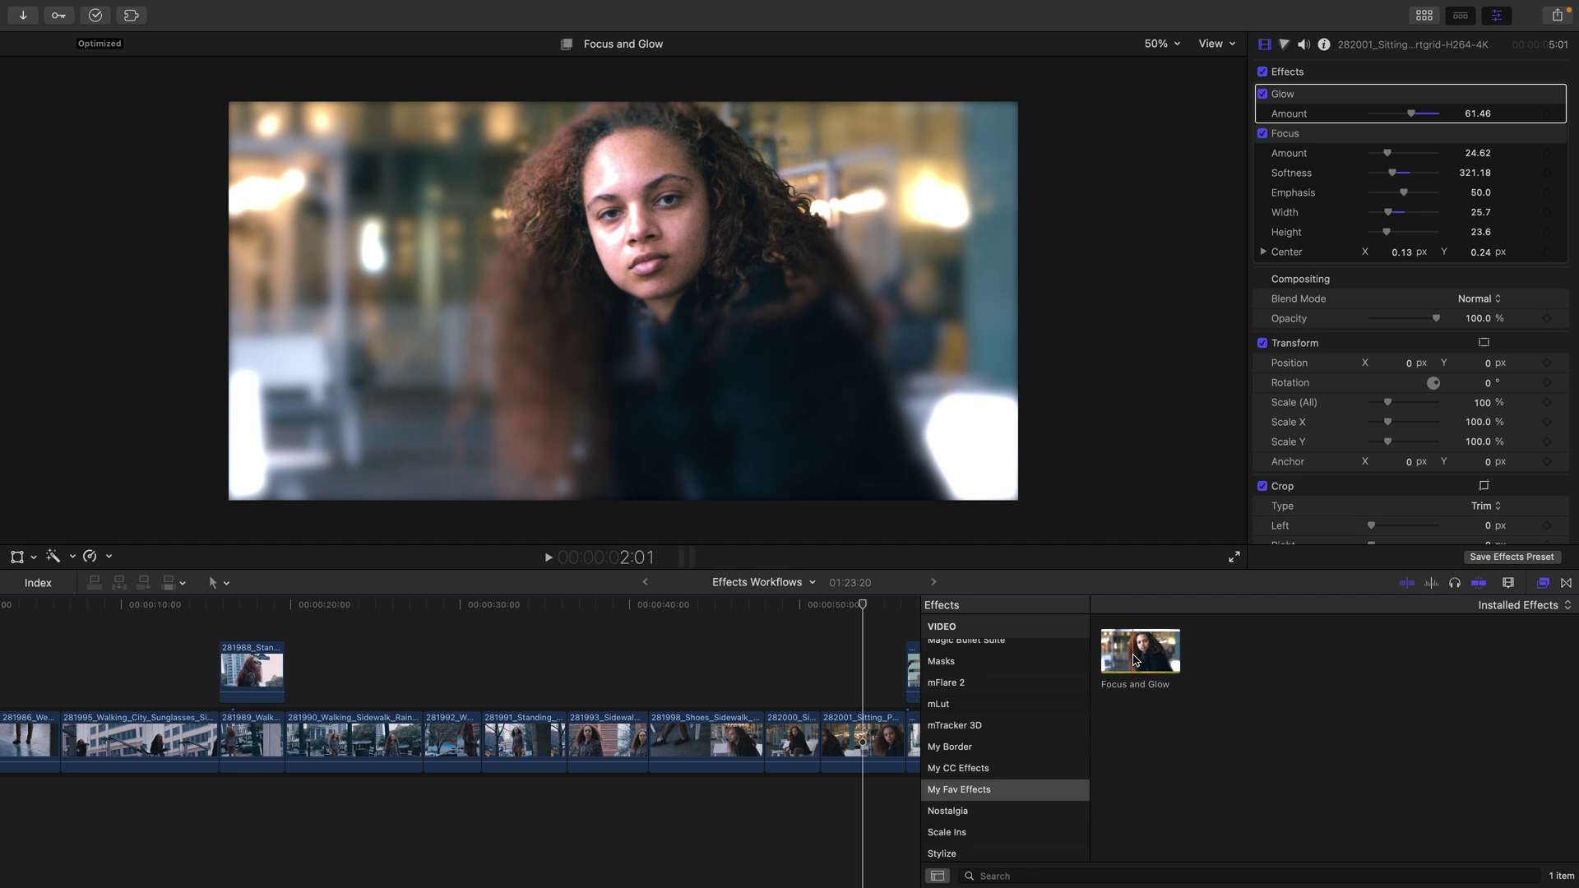
# Make Focus and Glow the default video effect and add it to the standing-woman clip via the Edit menu
pyautogui.rightClick(1133, 656)
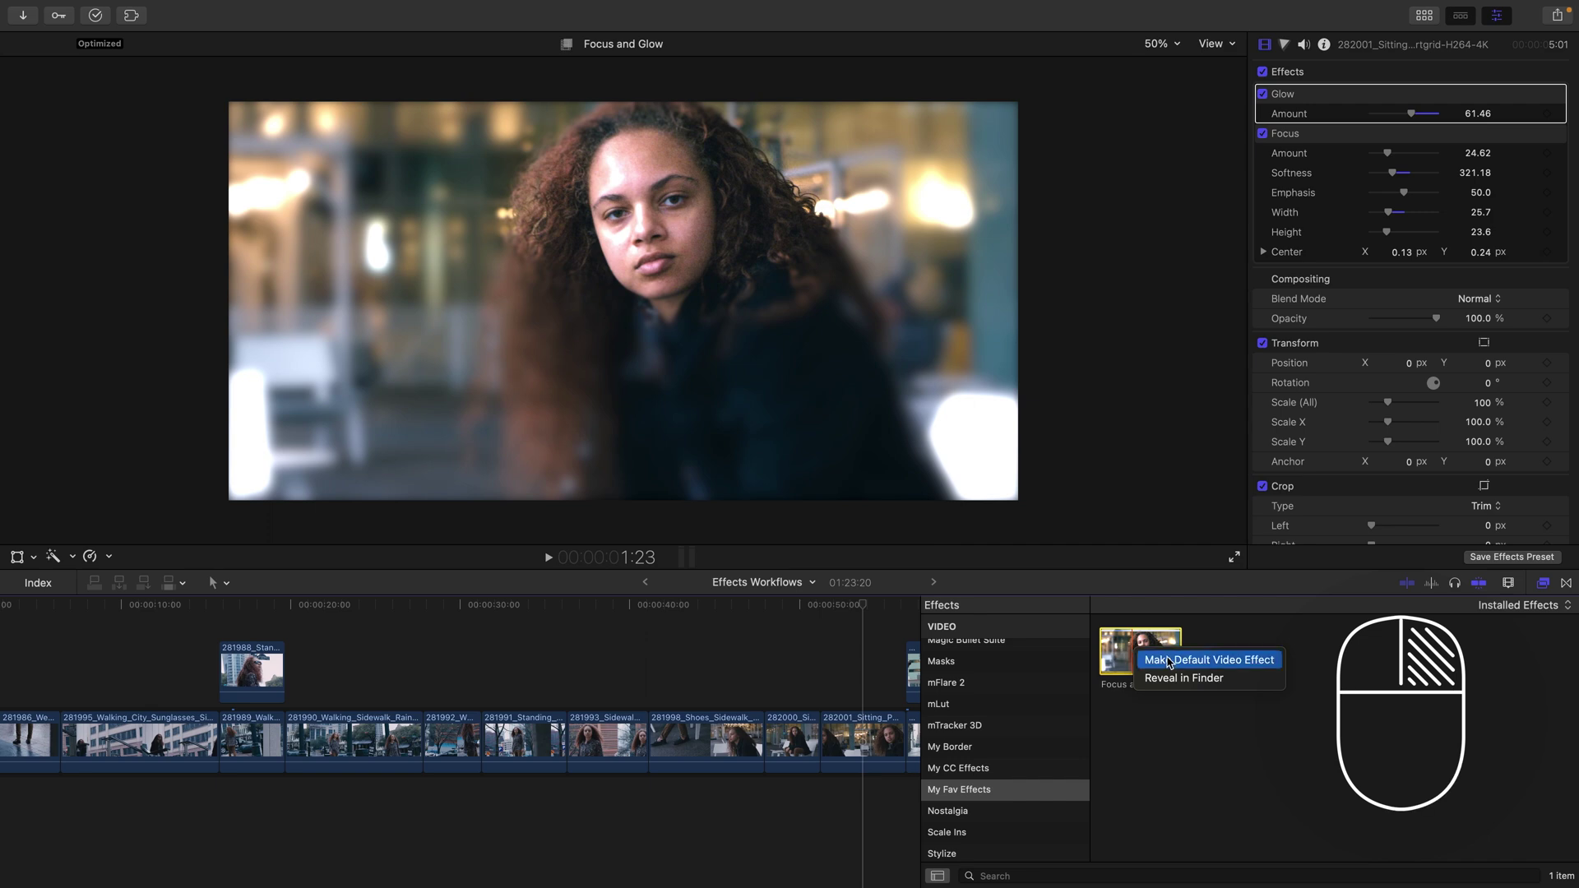
pyautogui.click(1171, 660)
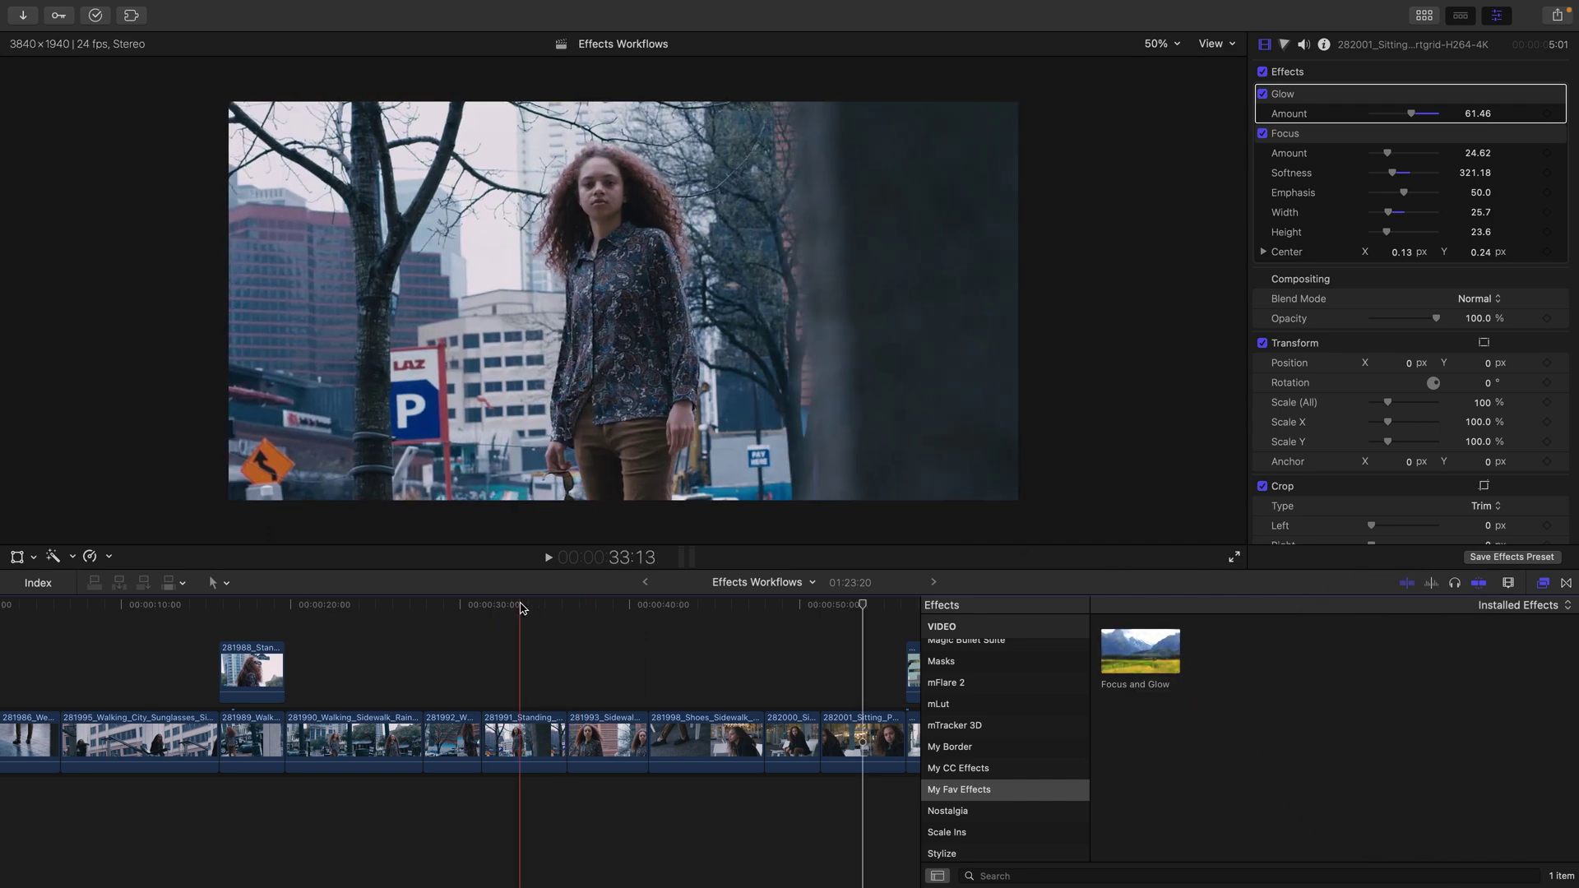
pyautogui.click(520, 606)
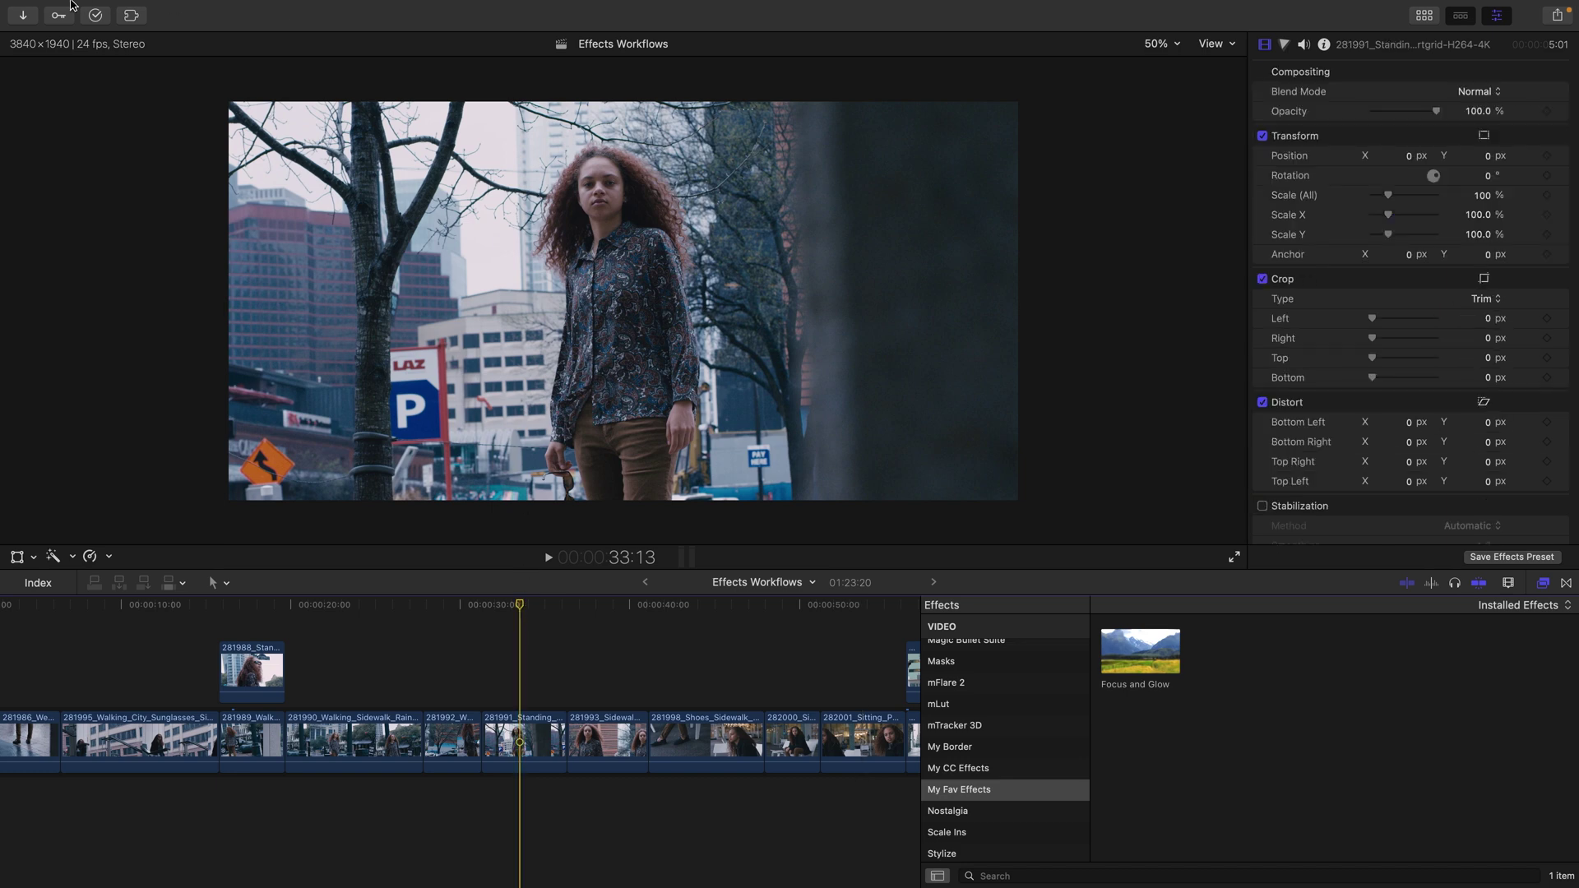
pyautogui.moveTo(74, 4)
pyautogui.click(170, 10)
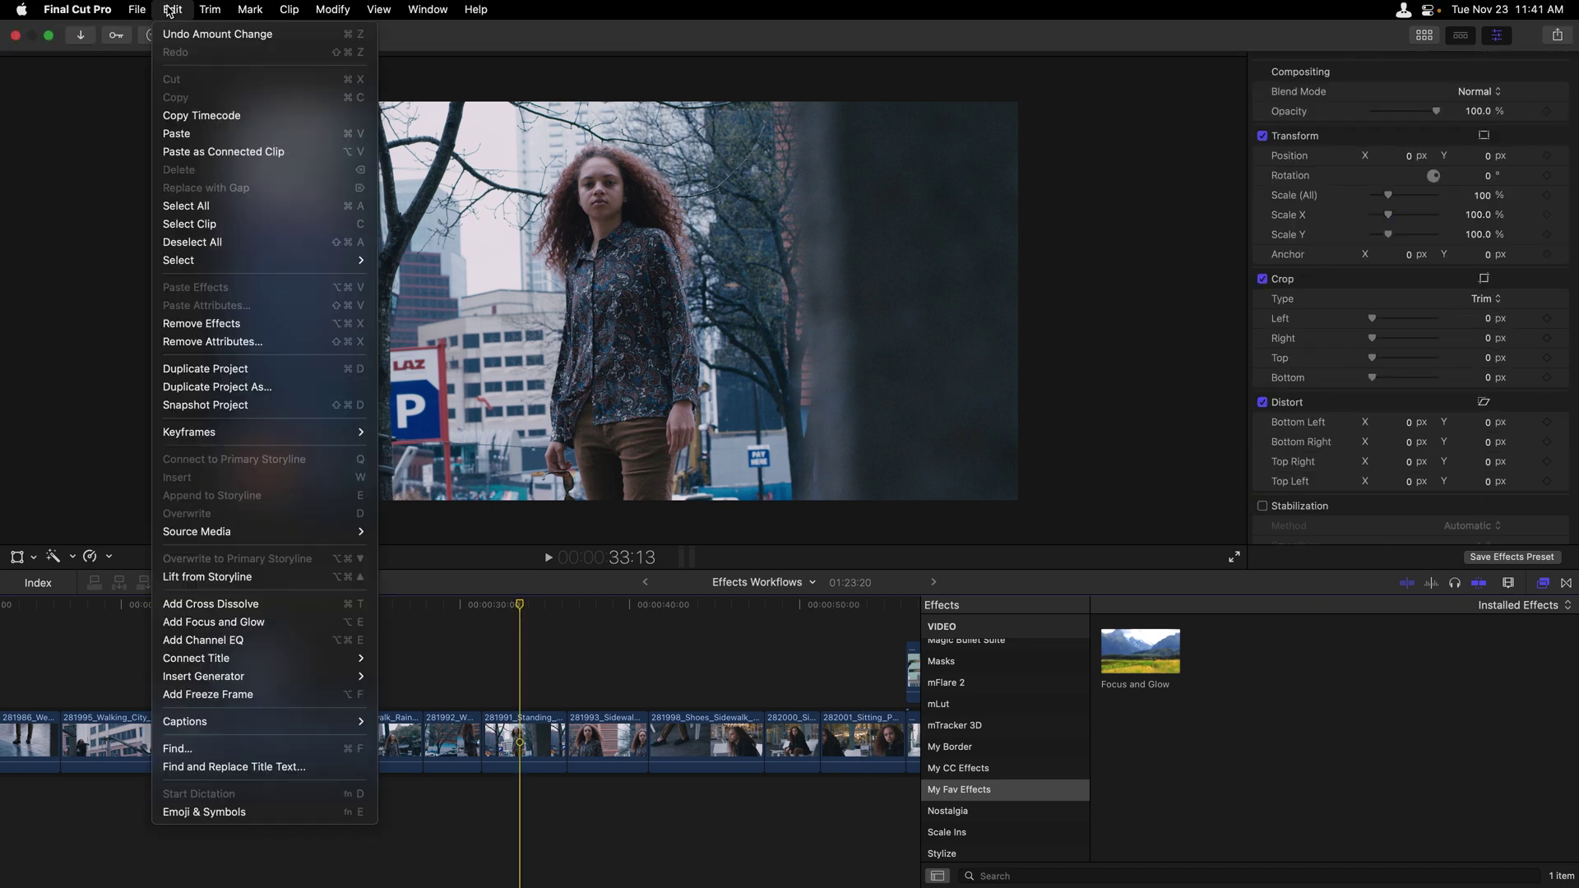
pyautogui.click(277, 625)
pyautogui.click(534, 627)
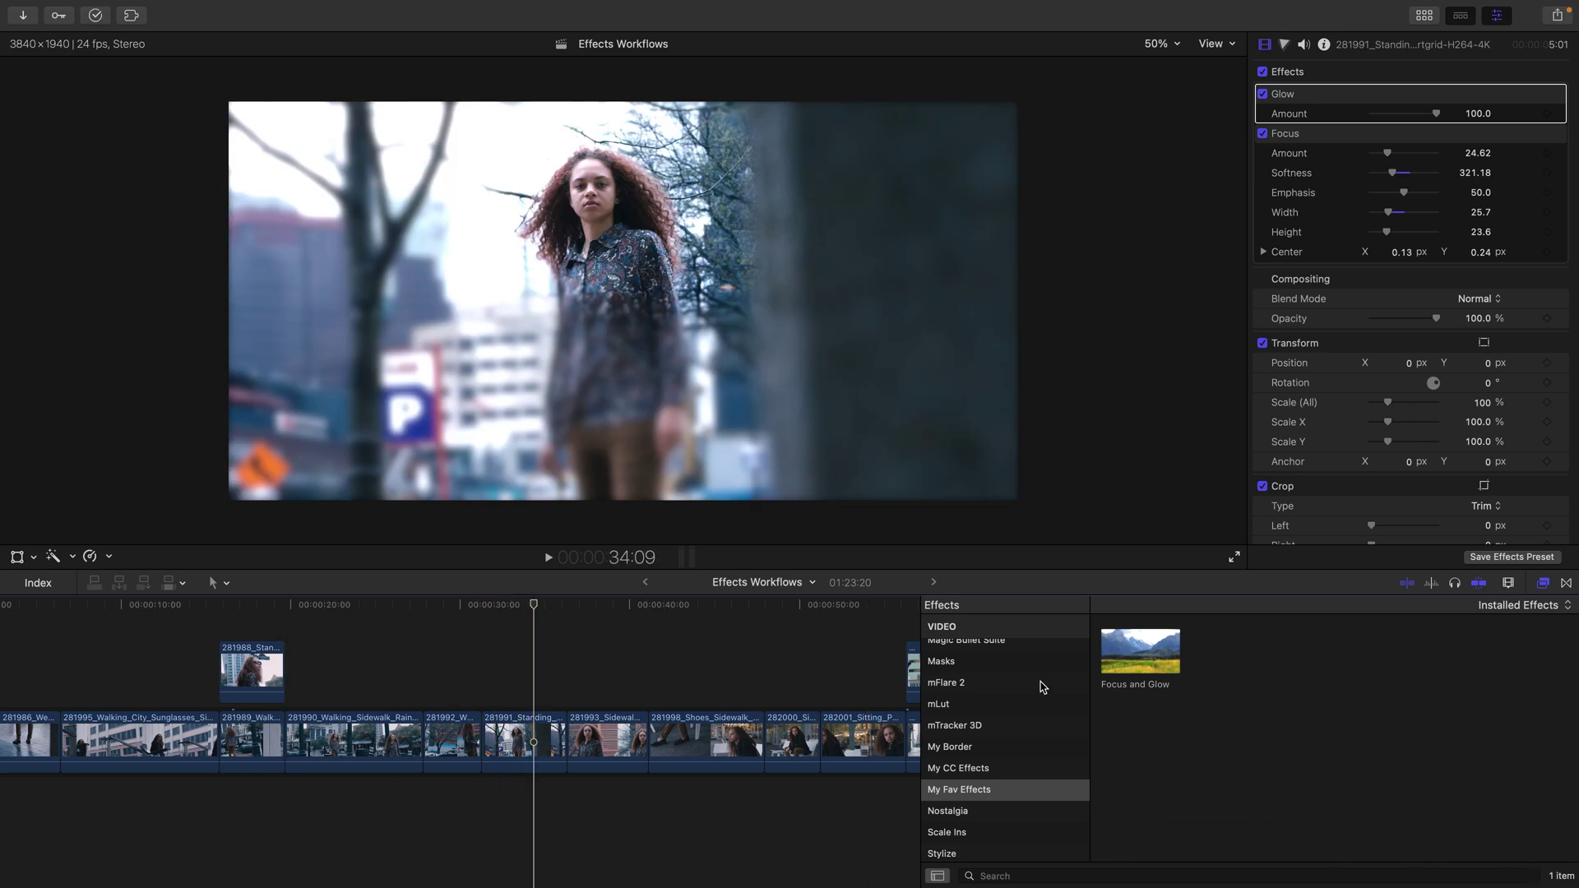
# Show All video effects in the browser, listing 585 with Focus and Glow first
pyautogui.scroll(15, 1018, 684)
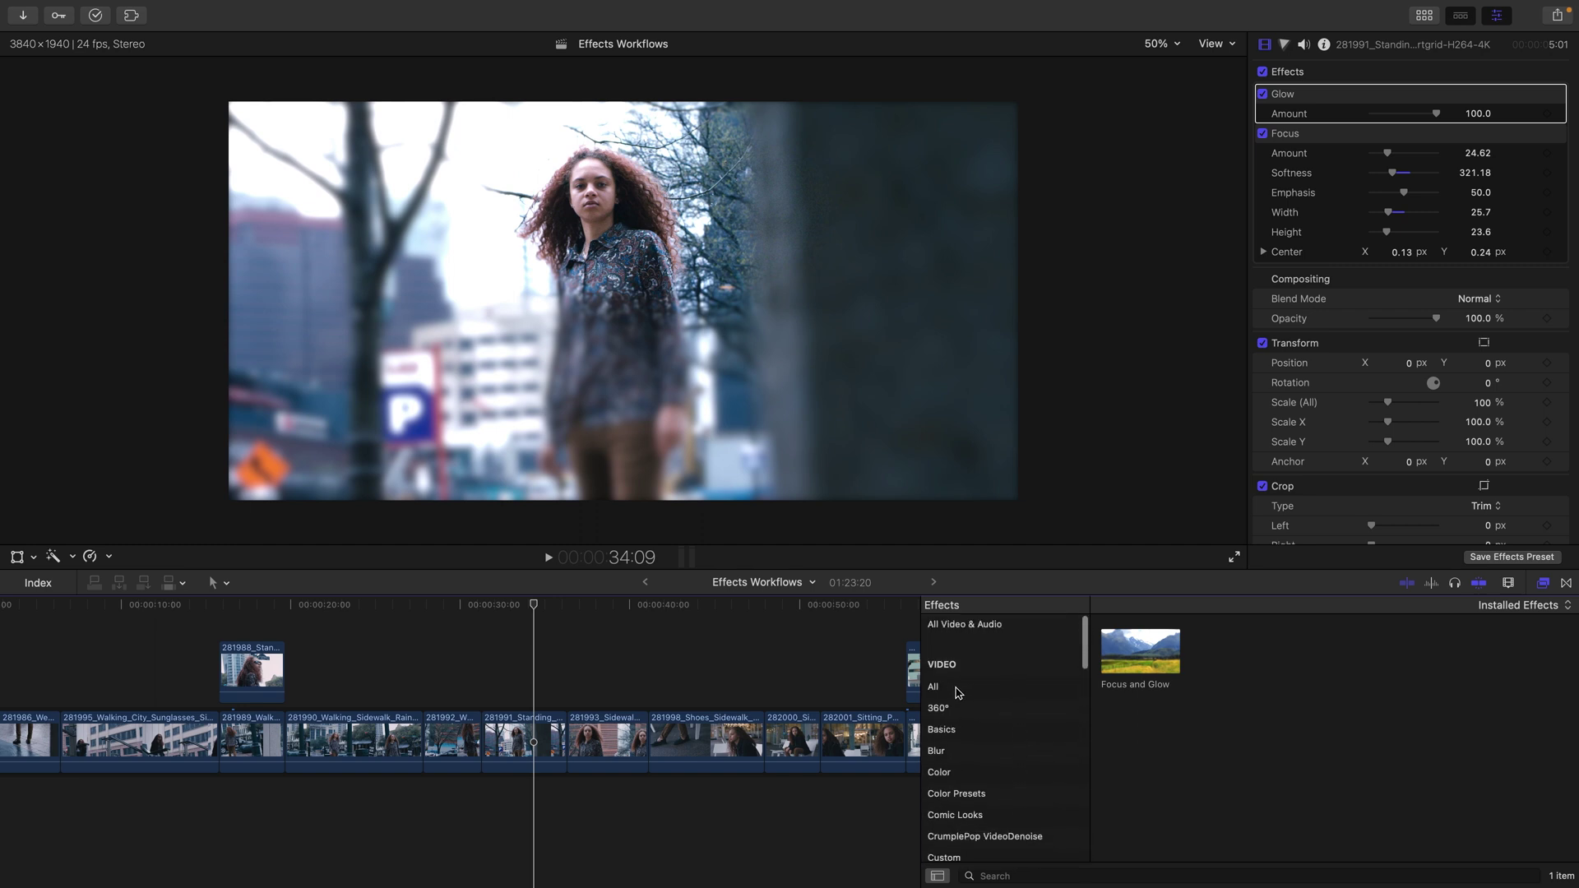
pyautogui.click(952, 689)
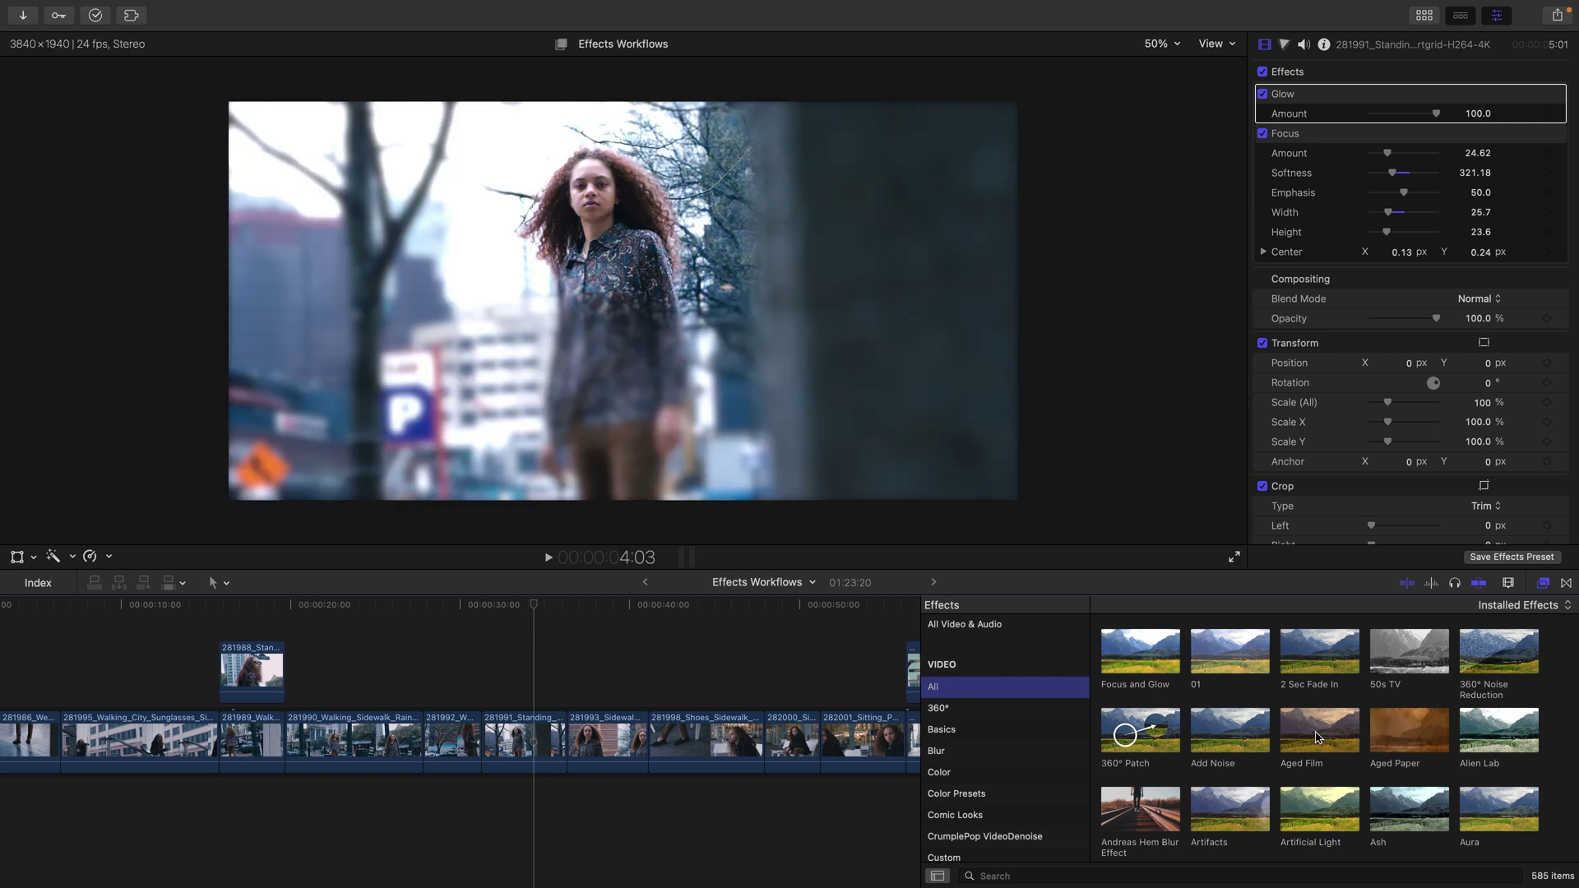
pyautogui.click(1263, 94)
pyautogui.click(1263, 94)
pyautogui.click(1263, 94)
pyautogui.click(1263, 94)
pyautogui.click(1263, 94)
pyautogui.click(1263, 94)
pyautogui.click(1560, 98)
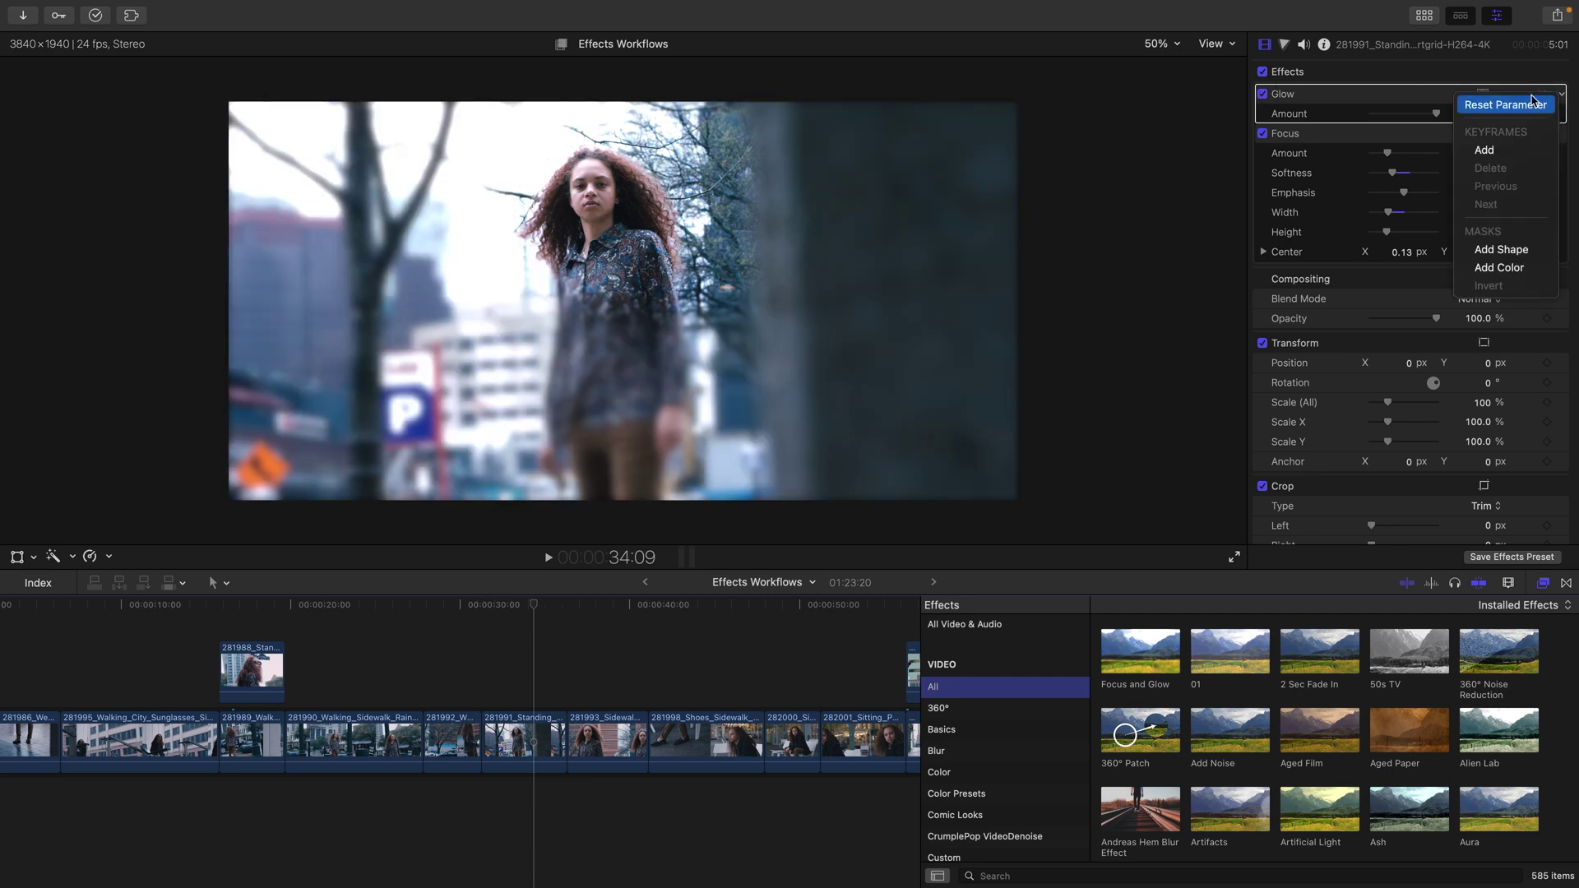
pyautogui.click(1301, 93)
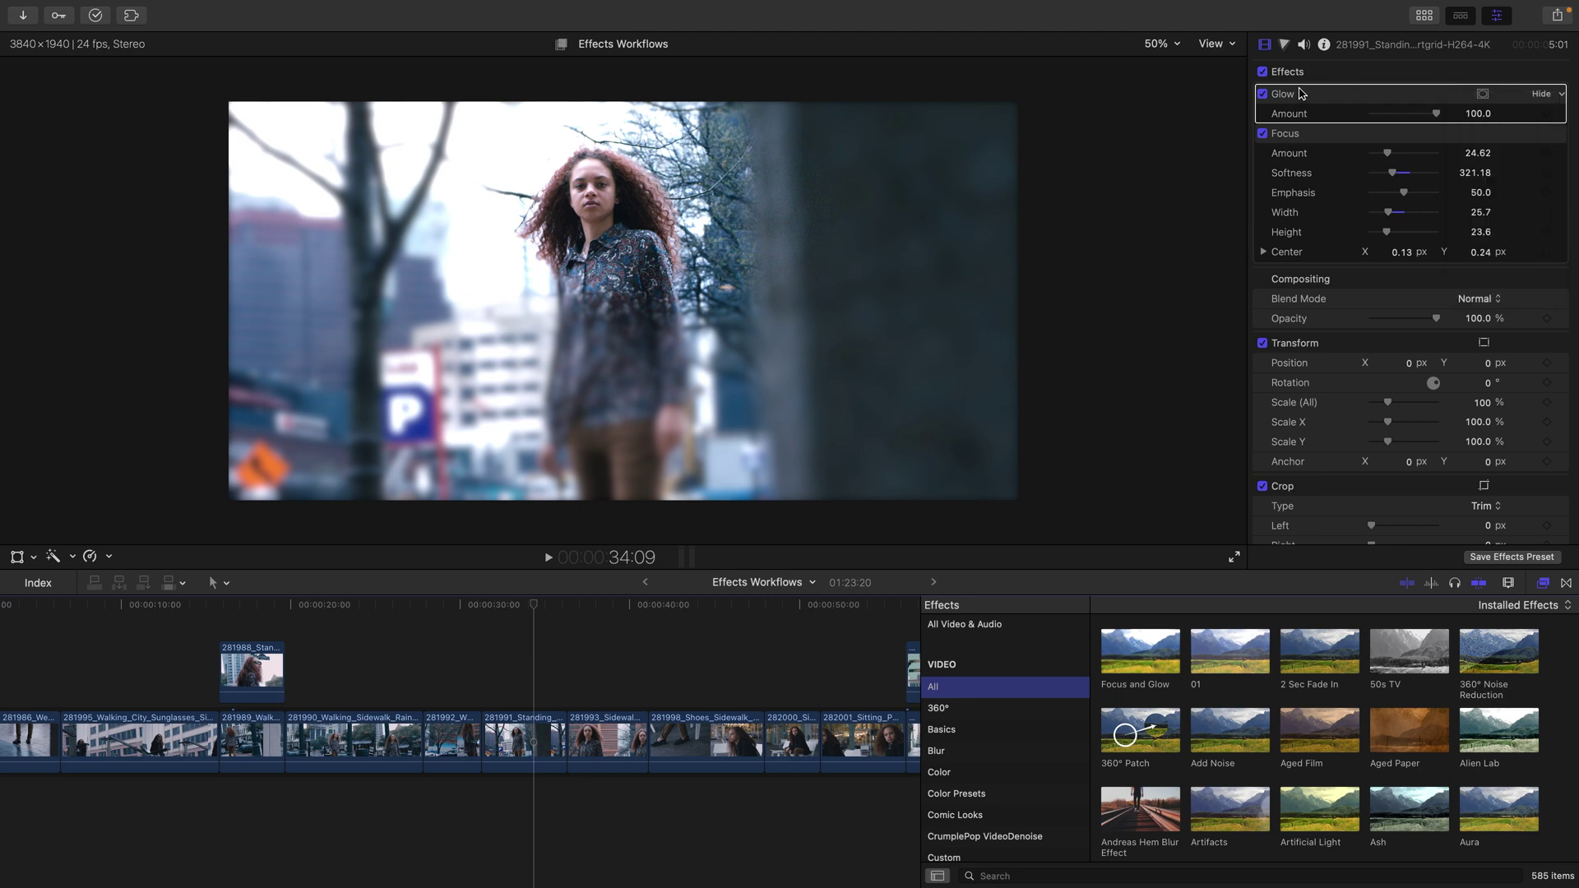